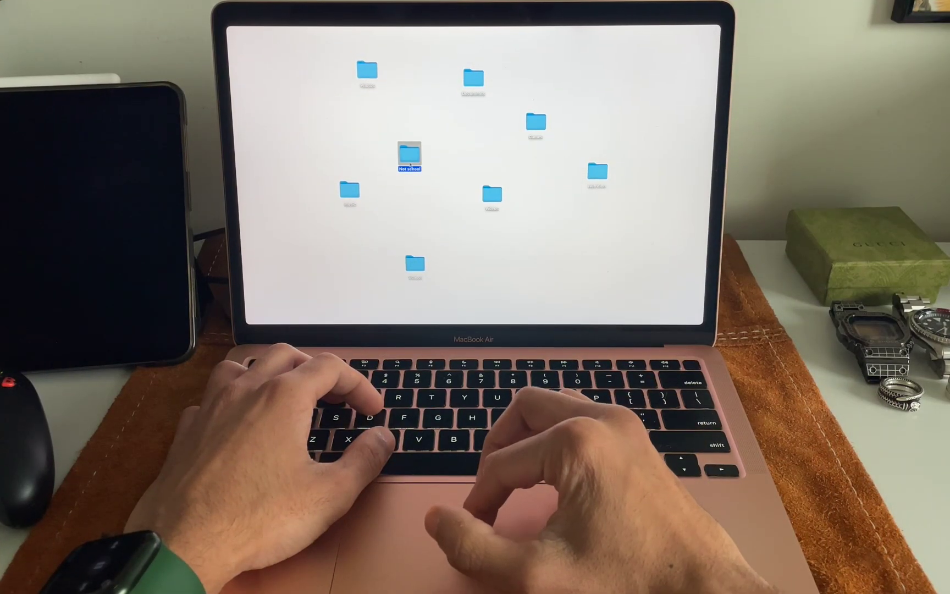
Step: Open the Not school folder from the desktop in a Finder window
double_click(409, 160)
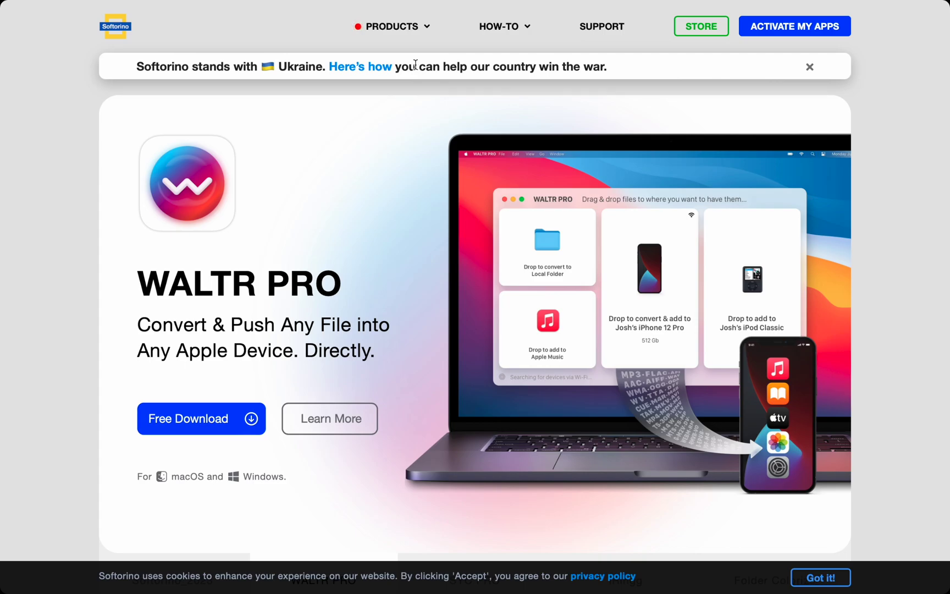
Step: Download Folder Colorizer for Mac from the Softorino PRODUCTS menu via Free Download
mouse_move(412, 33)
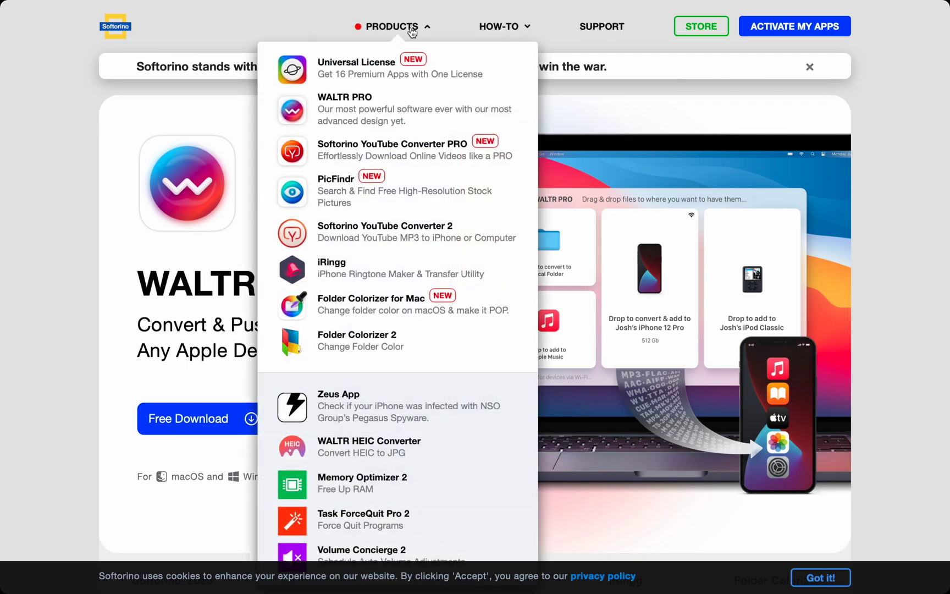
left_click(371, 304)
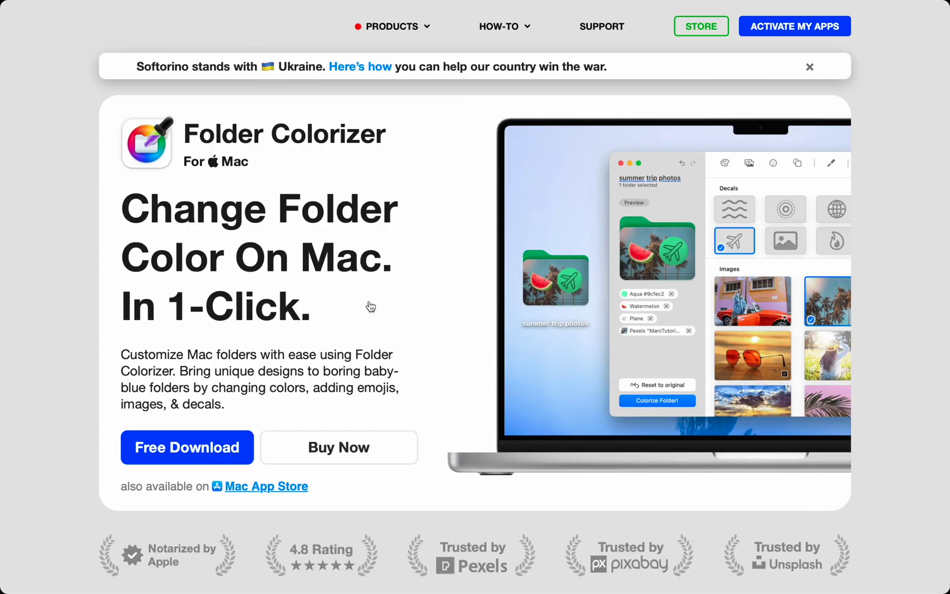
left_click(184, 452)
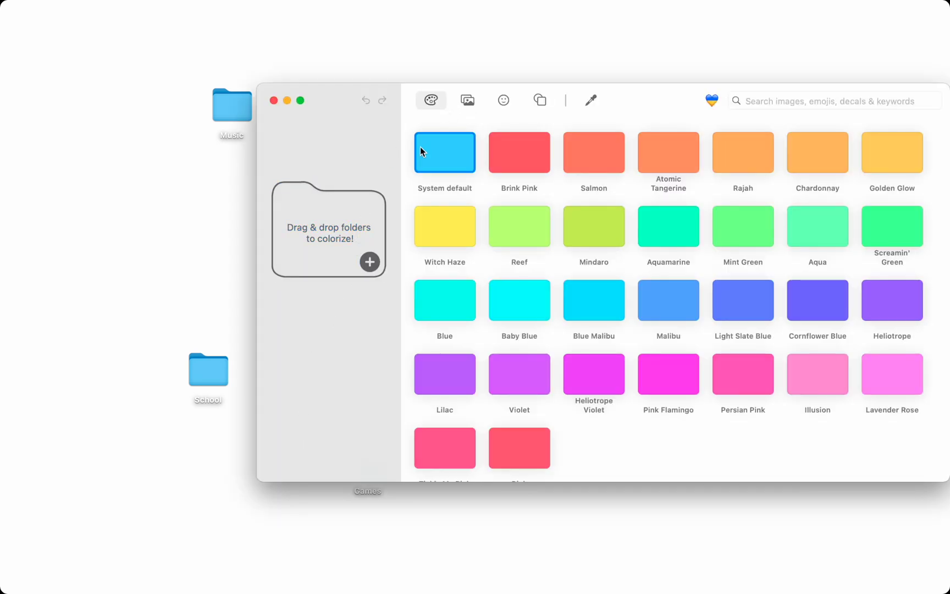
Step: Browse the Emoji and Decals collections, then bring up the Images photo library
left_click(501, 105)
left_click(540, 100)
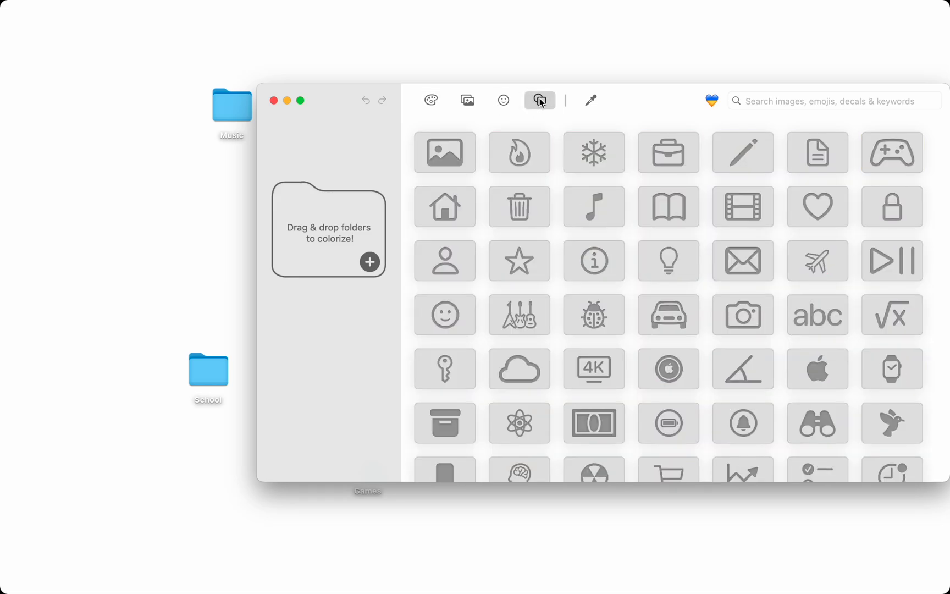
left_click(469, 98)
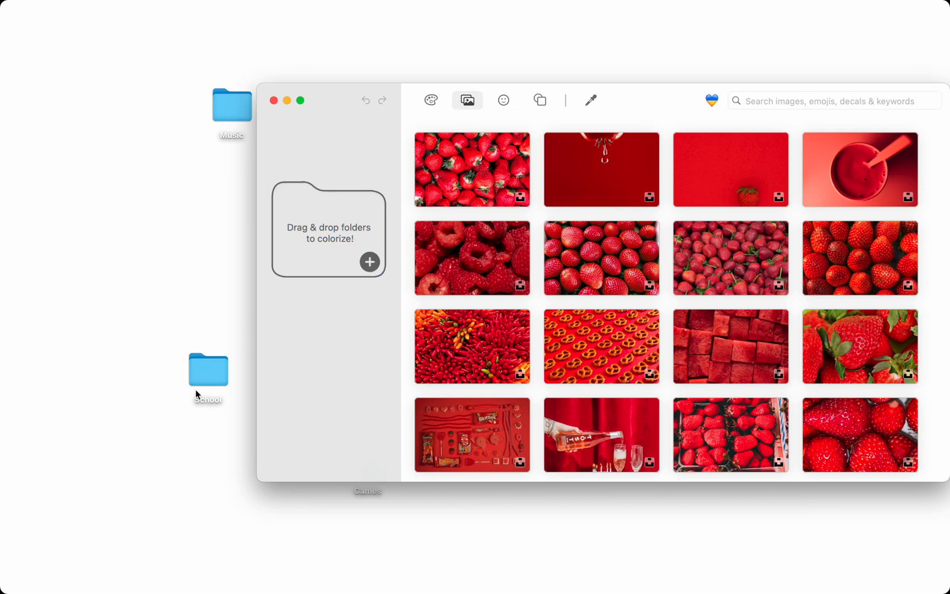
Step: Load the School folder into Folder Colorizer's drop box
left_click_drag(201, 374, 330, 231)
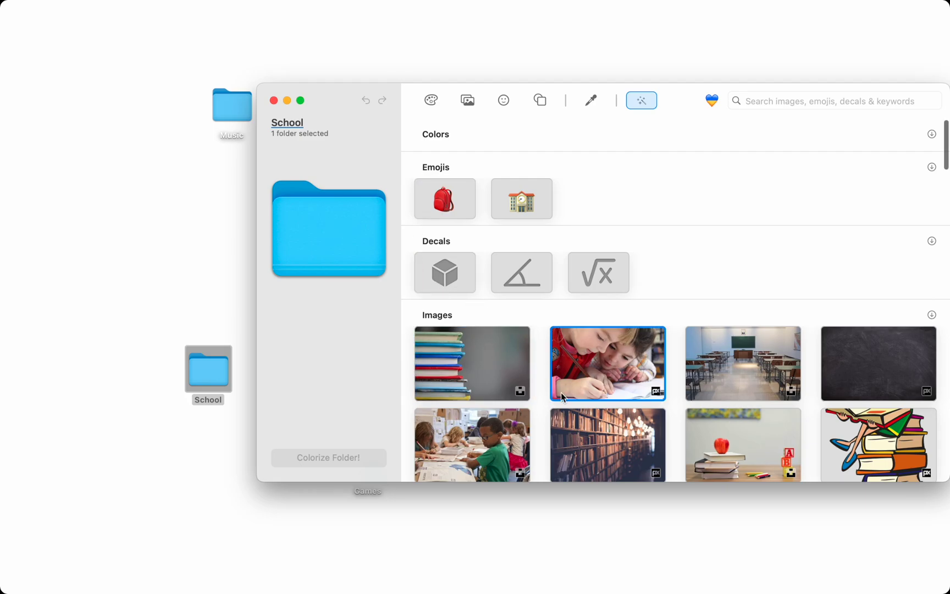
scroll(578, 385, "down", 5)
scroll(562, 396, "up", 3)
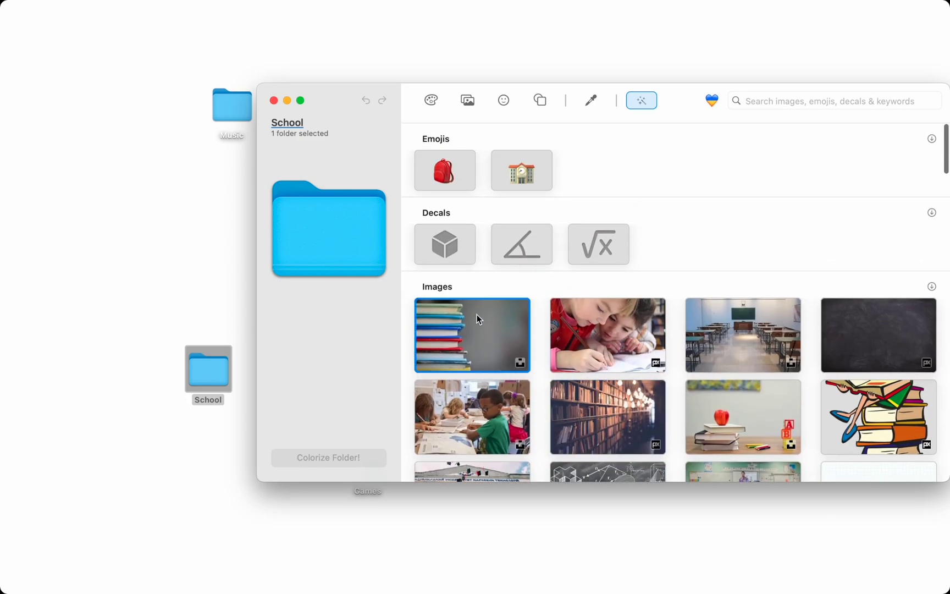
Step: Add a grinning face emoji and lightbulb decal, then colorize the School folder
left_click(504, 100)
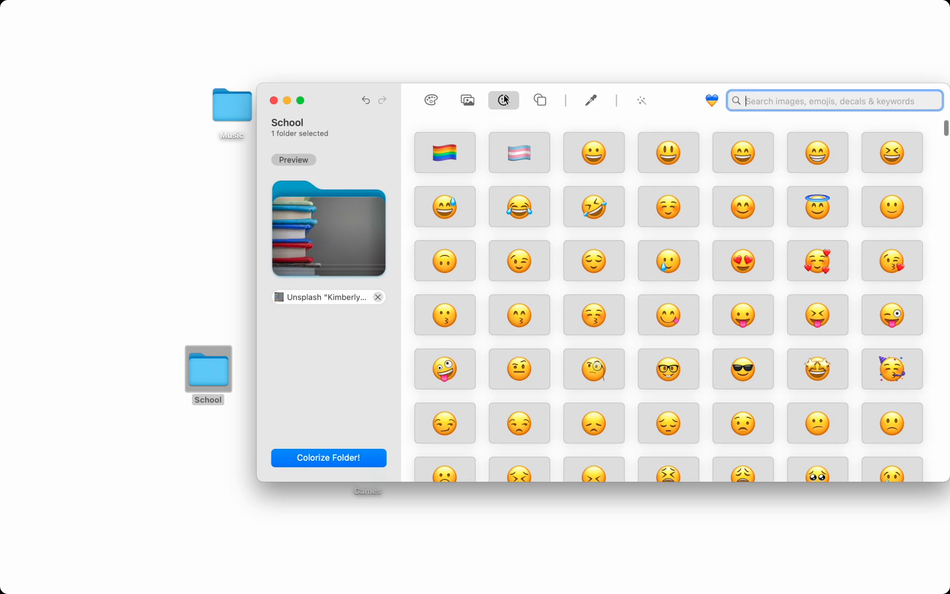
left_click(581, 159)
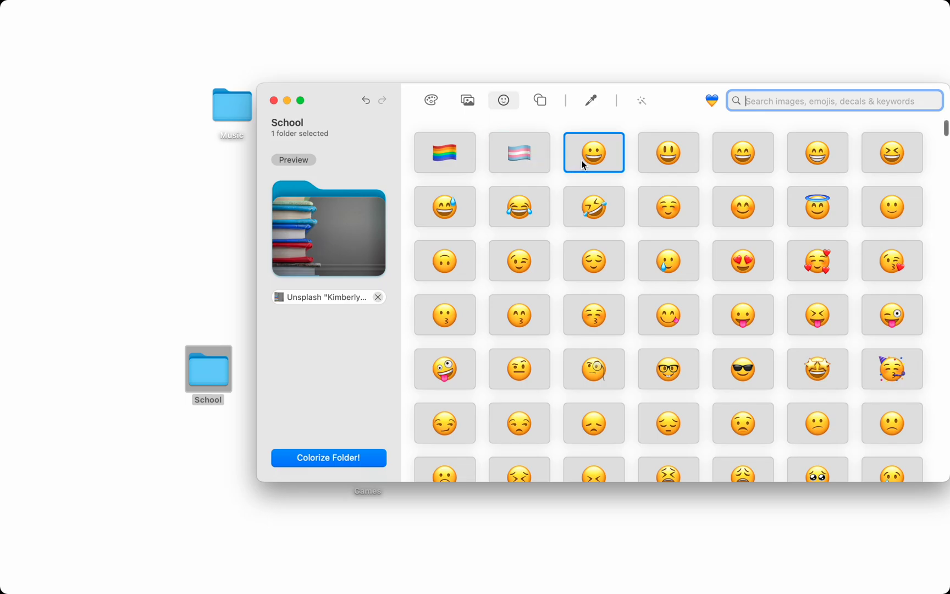
left_click(542, 100)
left_click(681, 265)
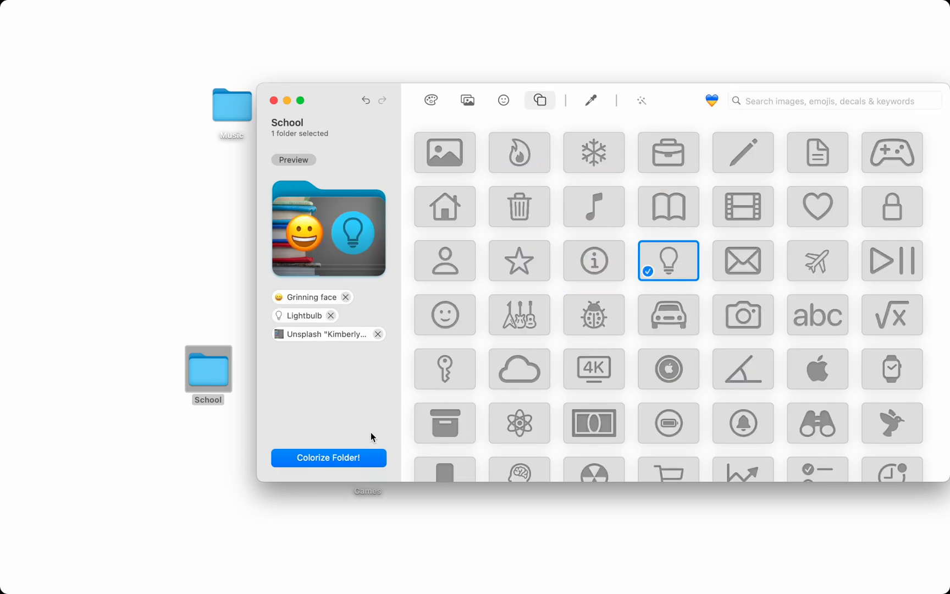
left_click(345, 460)
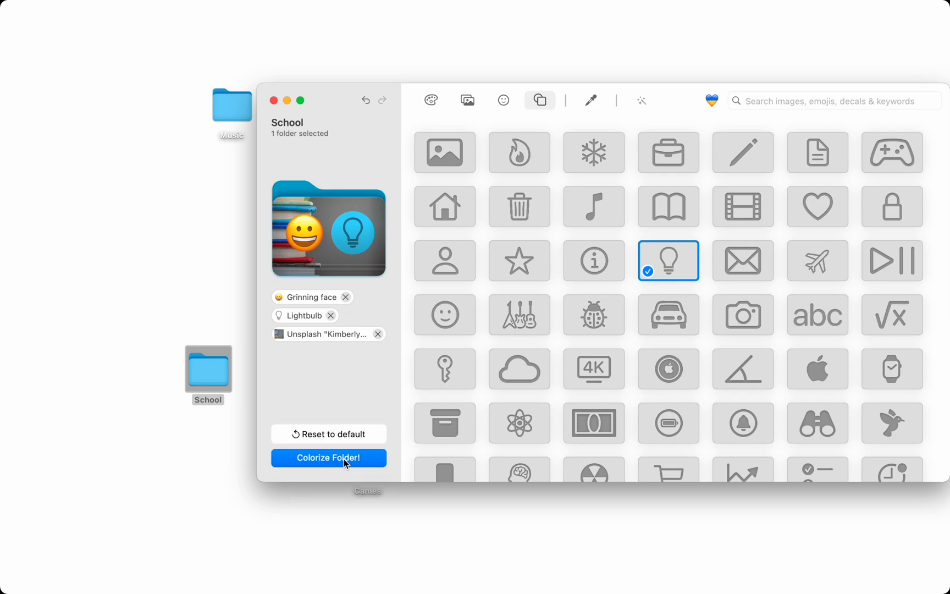
Step: Tint the School folder design cyan #77F9FD using the eyedropper's Colors panel
left_click(597, 101)
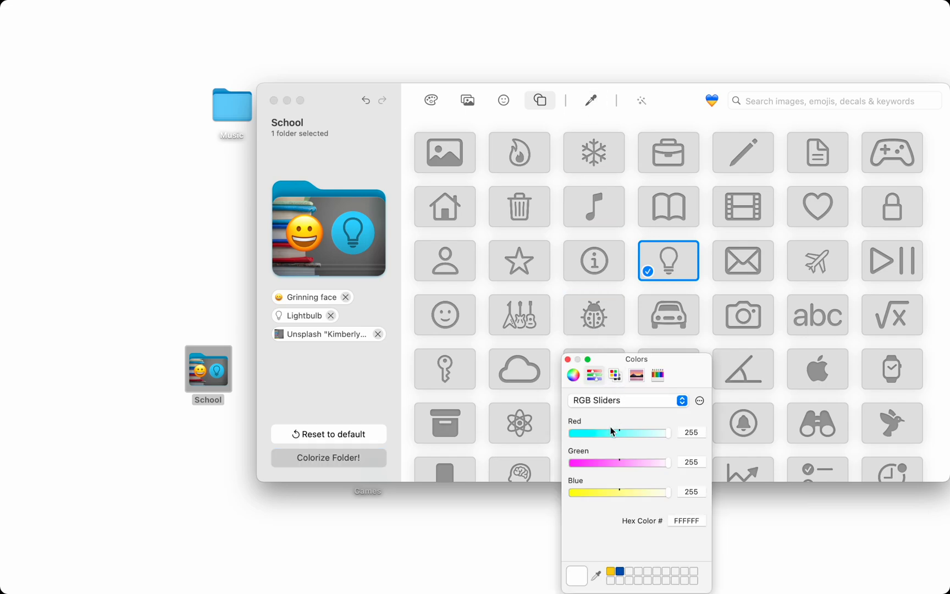
left_click_drag(612, 431, 590, 437)
left_click(615, 375)
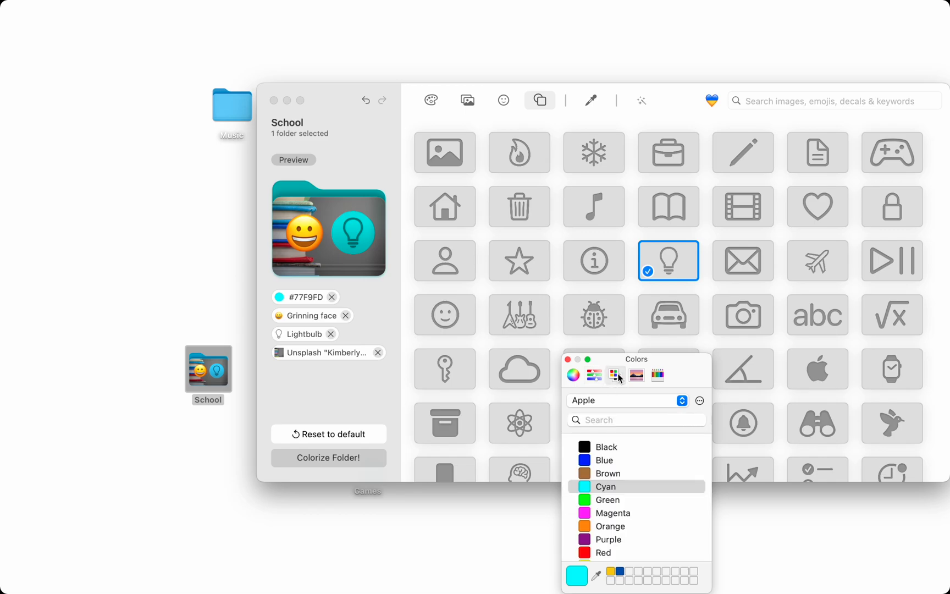
left_click(636, 376)
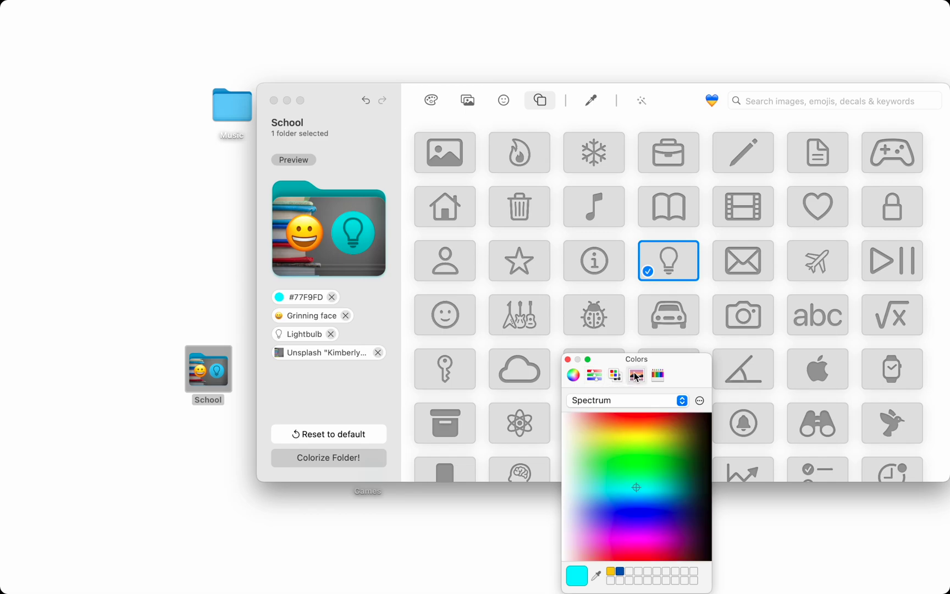
left_click(575, 375)
left_click(567, 360)
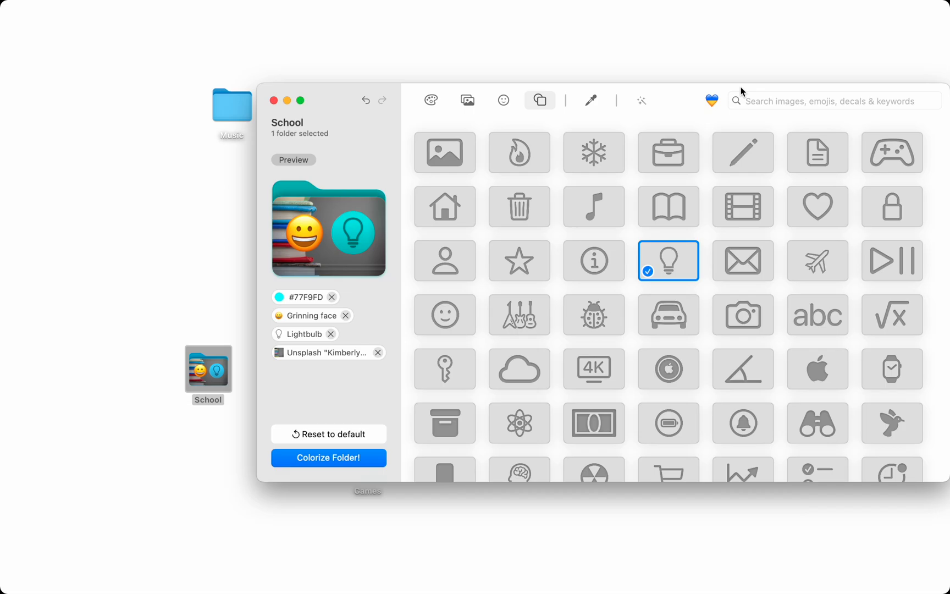
Step: Search 'monkey', use the blue mandala monkey background, and recolorize School
left_click(760, 99)
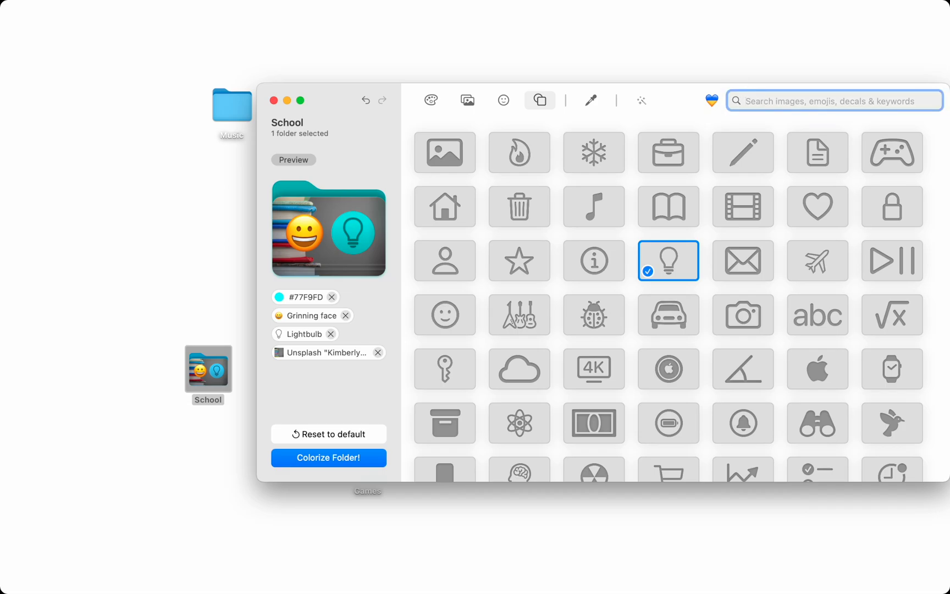
type("monkey")
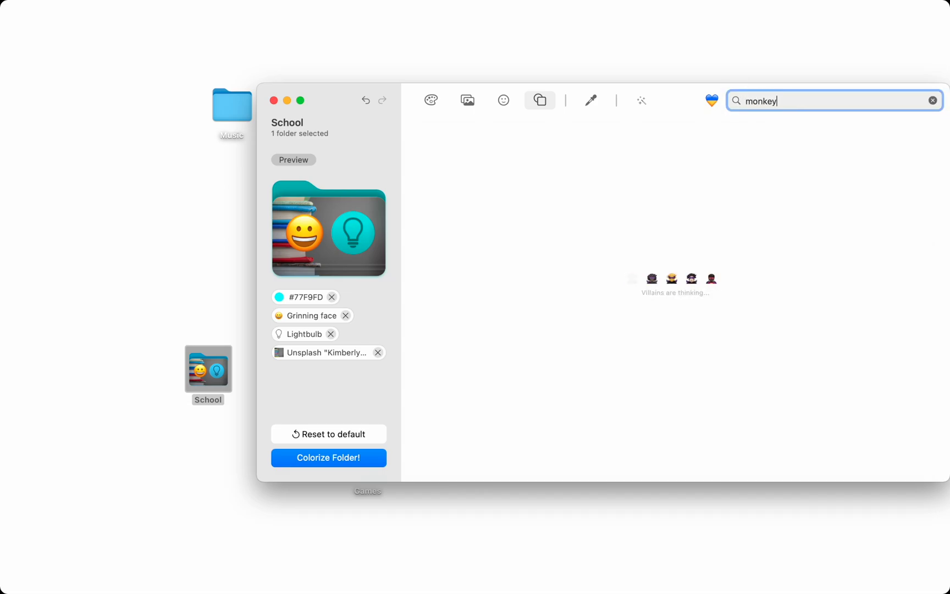
left_click(607, 294)
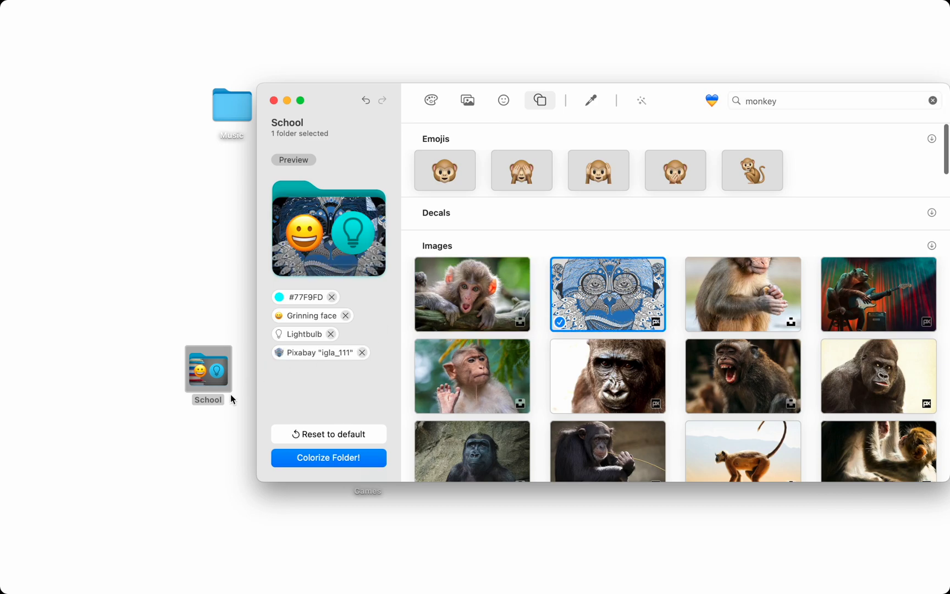
left_click(303, 461)
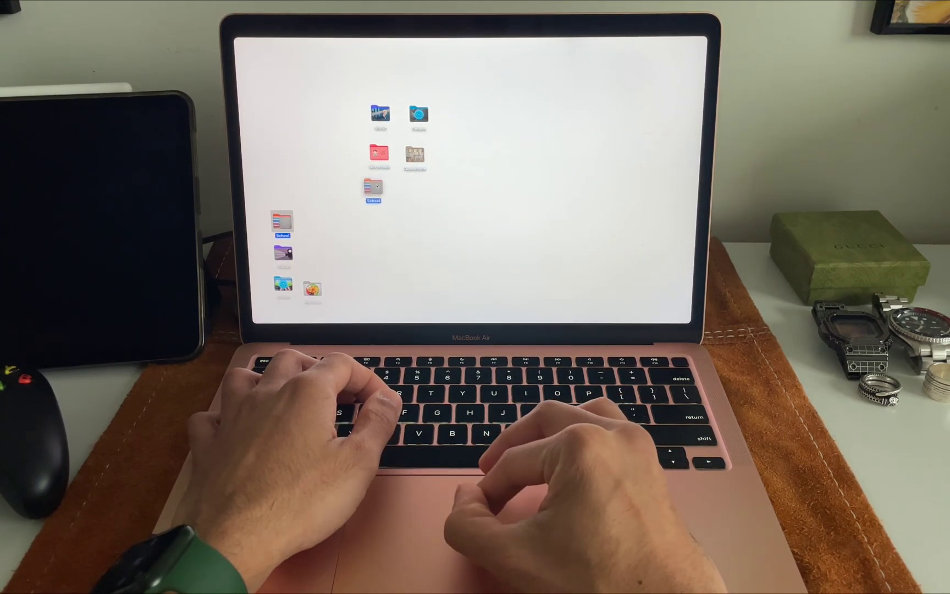
Step: Move Games and Nutrition into the grid, Clean Up the desktop, and place Videos beside Games
left_click_drag(283, 283, 379, 217)
left_click_drag(312, 288, 417, 215)
right_click(468, 166)
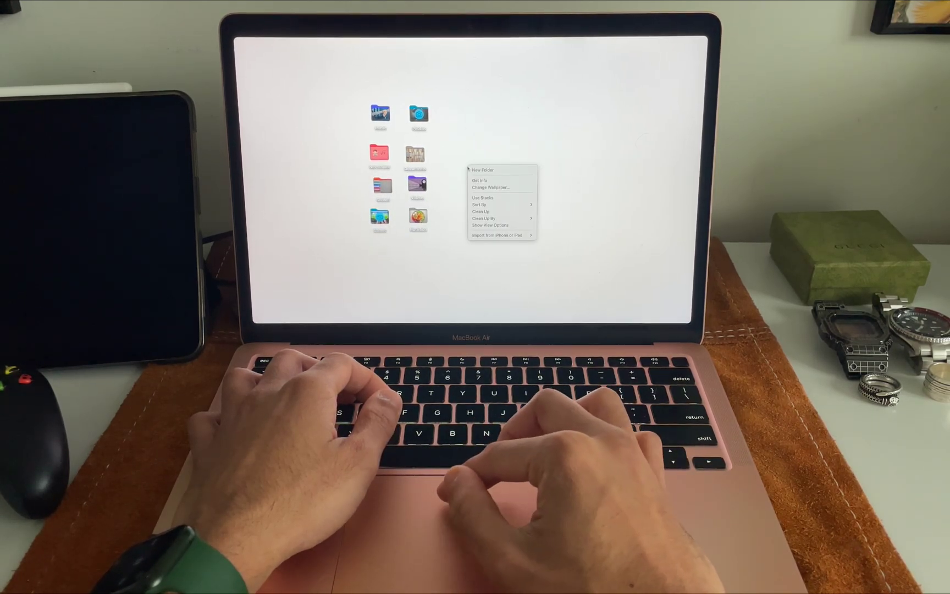
left_click(486, 211)
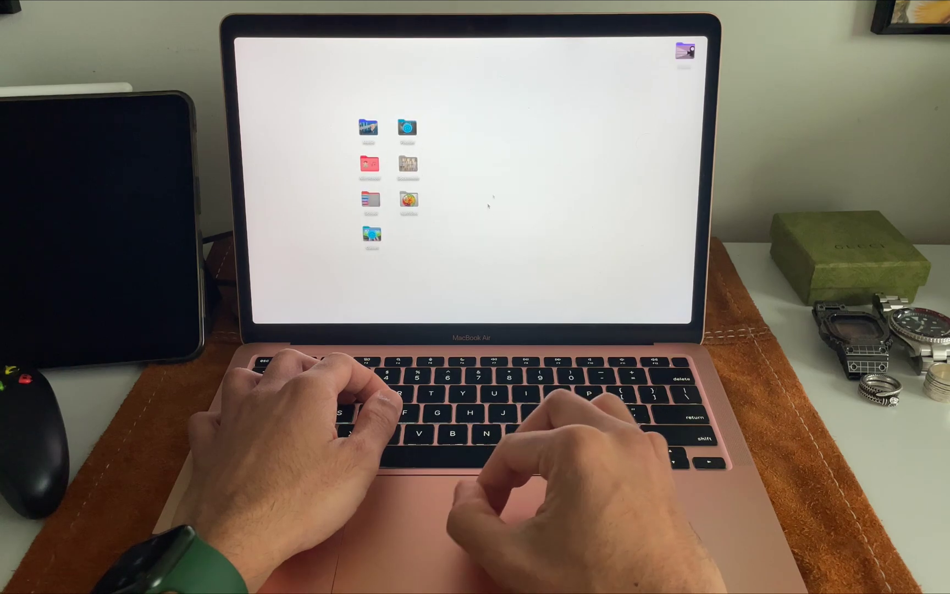
left_click_drag(463, 193, 472, 189)
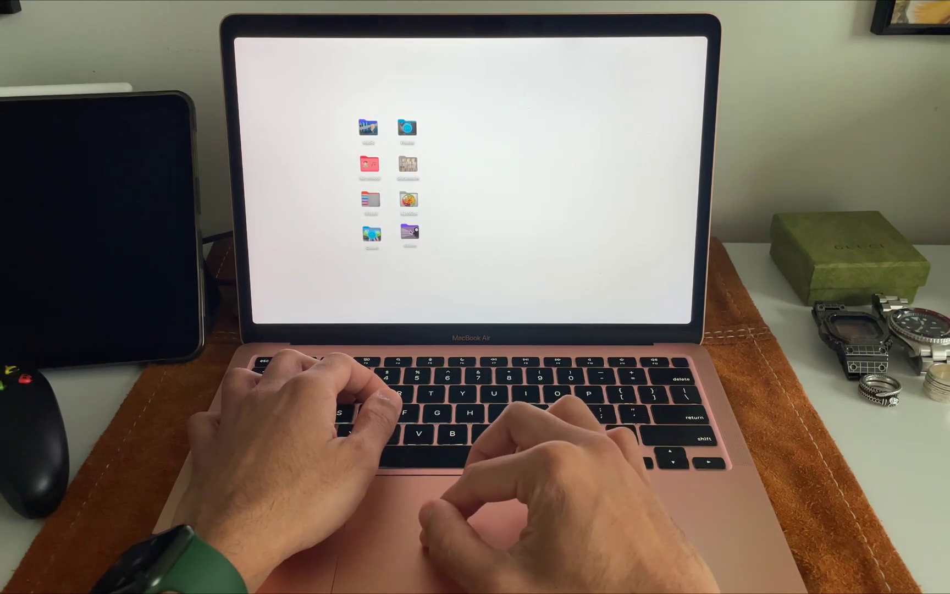
left_click(410, 233)
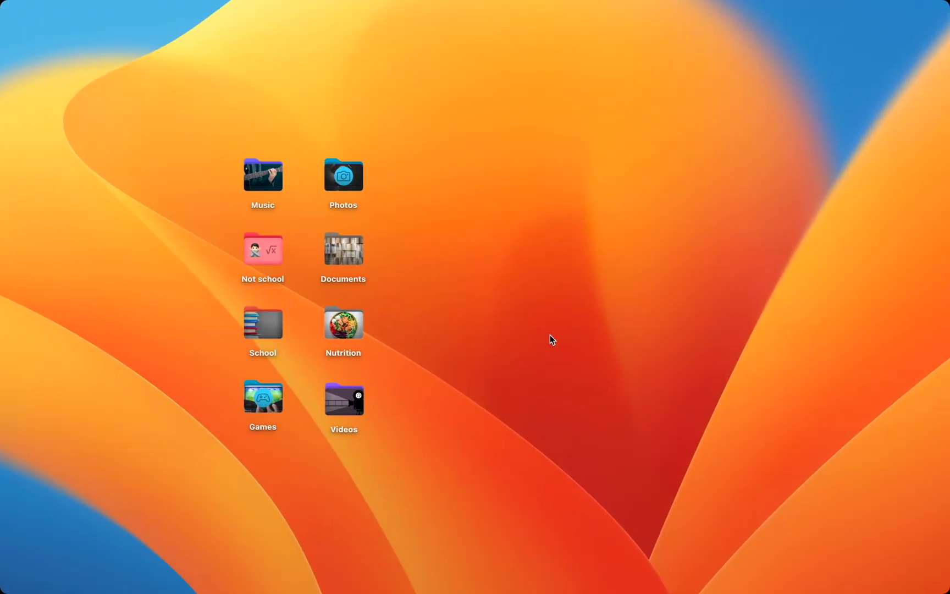
Step: Open School, then Year 3, Semester 2 and the HLSC 3800U course folder
left_click(261, 319)
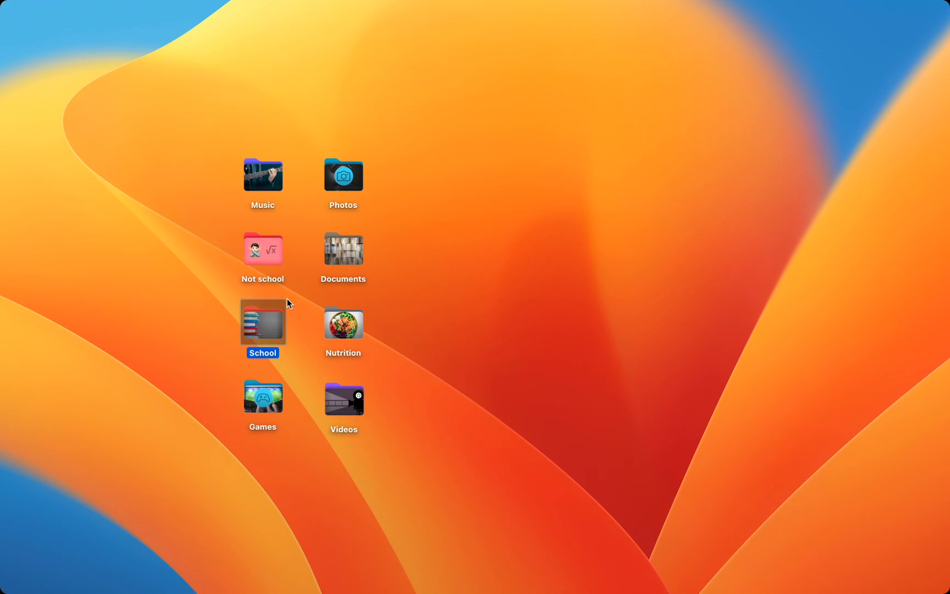
double_click(277, 330)
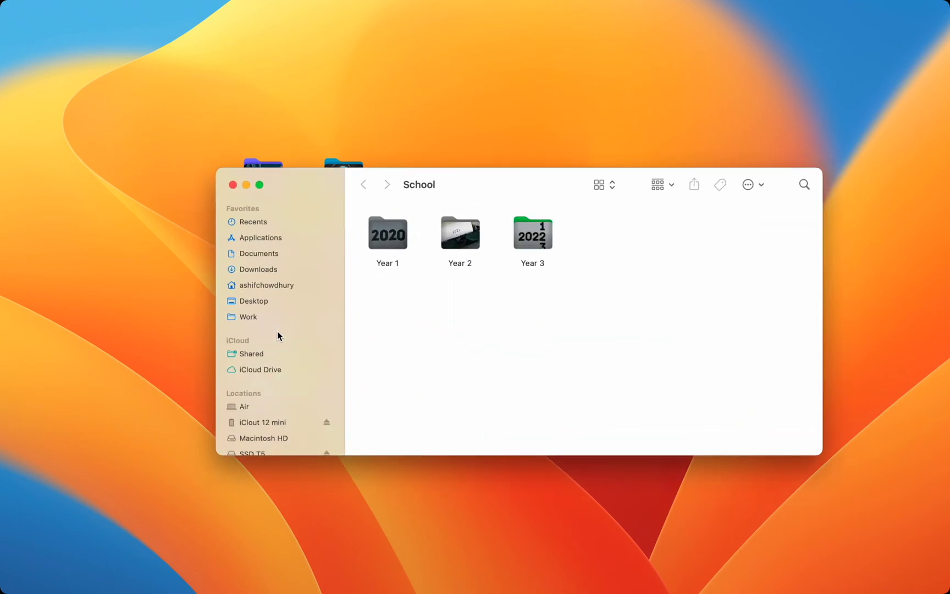
double_click(526, 242)
double_click(465, 241)
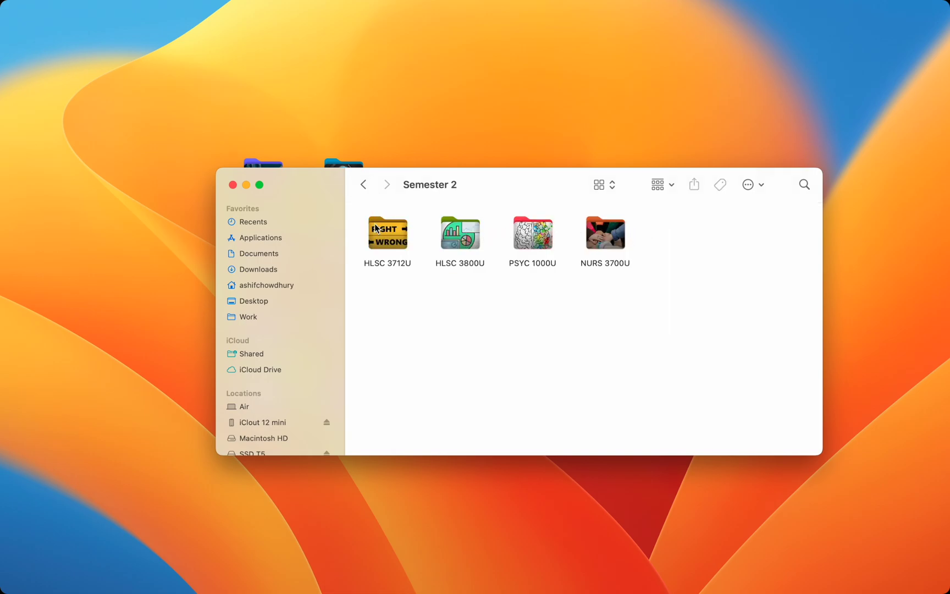
left_click(388, 237)
left_click(454, 241)
double_click(454, 242)
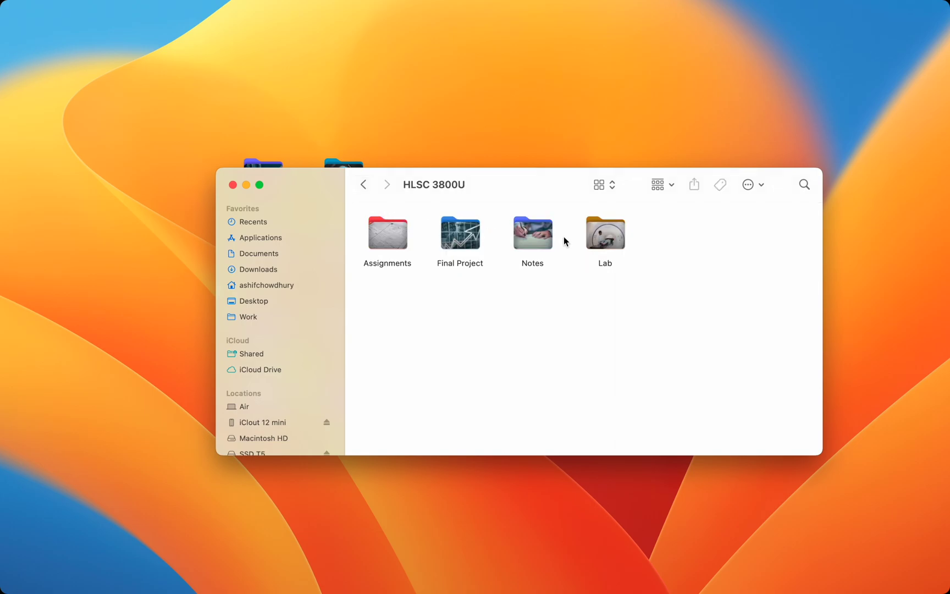
Step: Go back to School and reopen Year 3, Semester 2 and HLSC 3800U
left_click(365, 184)
left_click(365, 184)
left_click(365, 184)
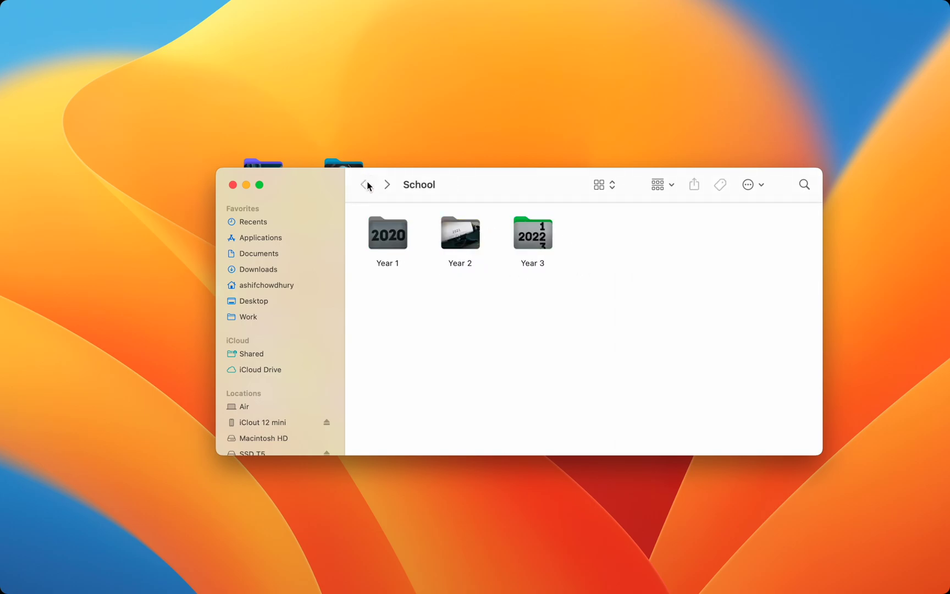
left_click(526, 243)
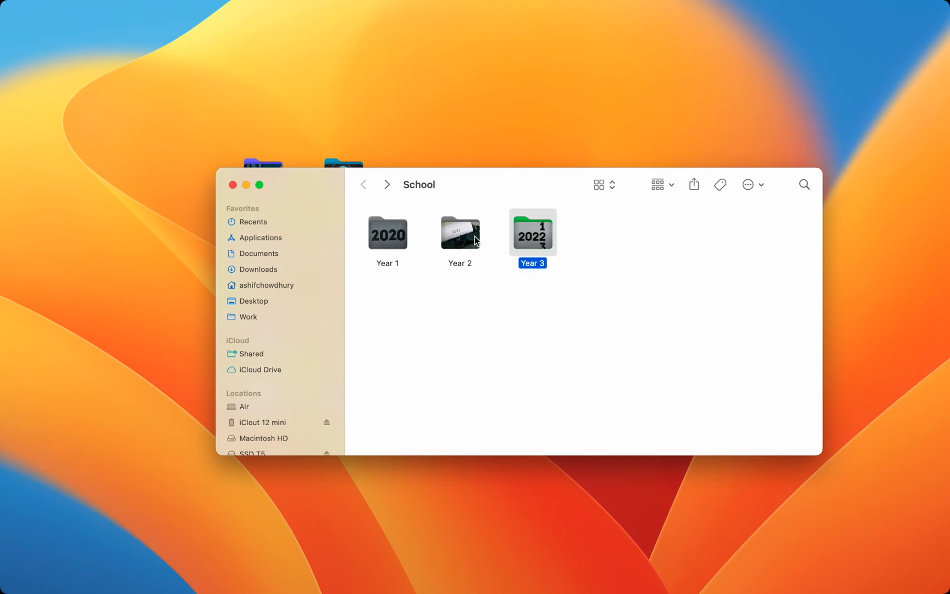
left_click(476, 240)
double_click(544, 240)
left_click(478, 239)
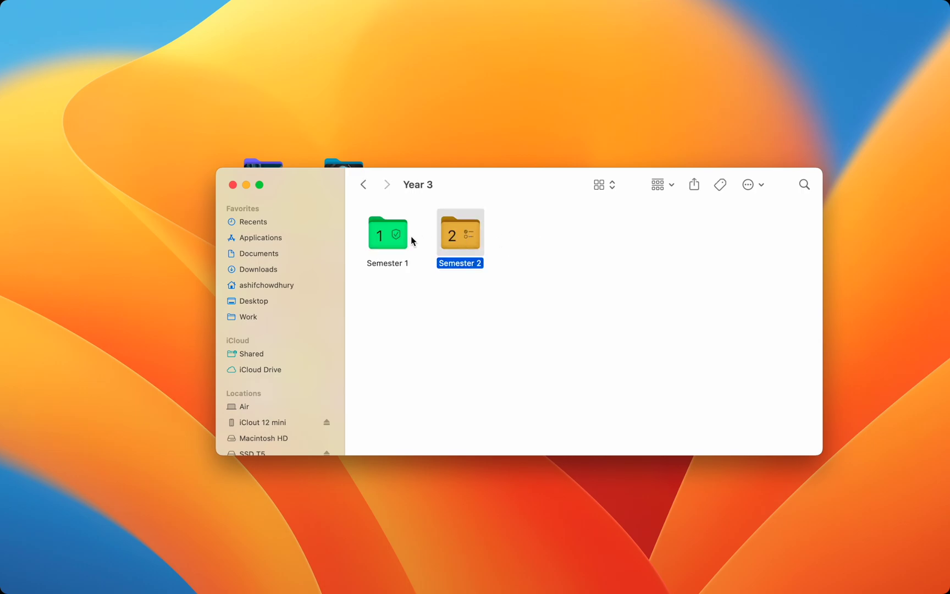
left_click(409, 239)
double_click(471, 242)
left_click(470, 242)
double_click(470, 242)
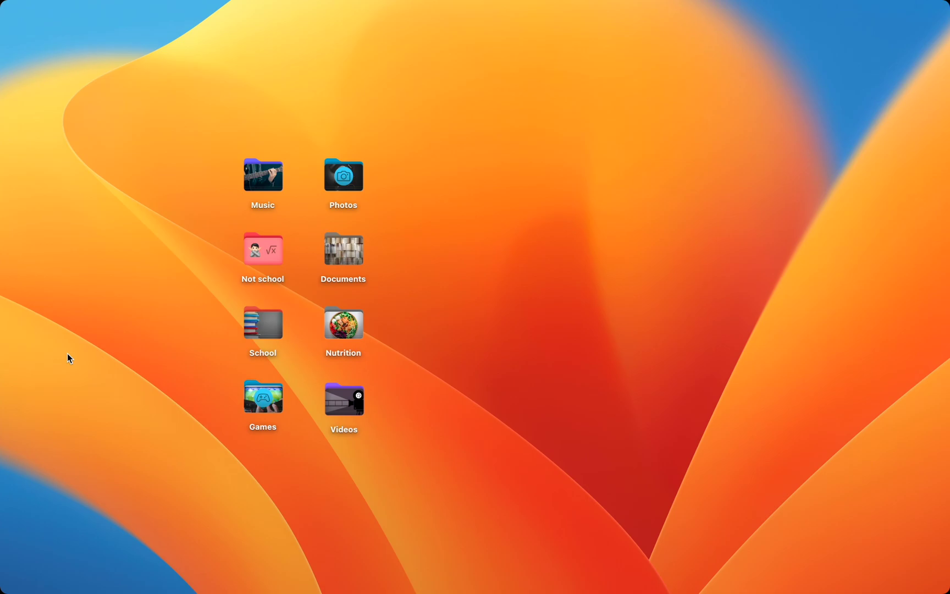
Step: In a new Finder window, open SSD T5, then Work, Raw and Template, viewing its subfolders
mouse_move(1, 135)
left_click(30, 73)
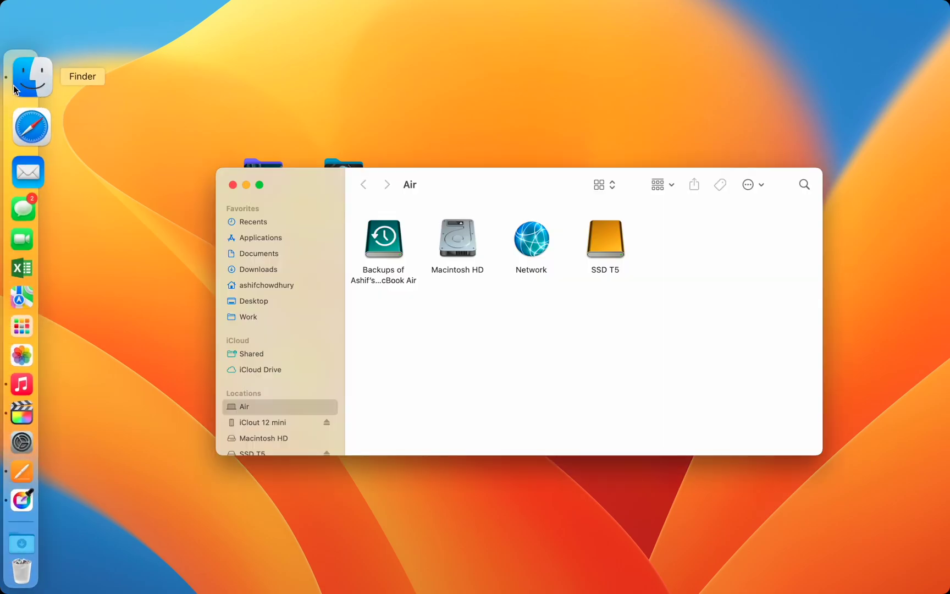
double_click(590, 252)
double_click(545, 233)
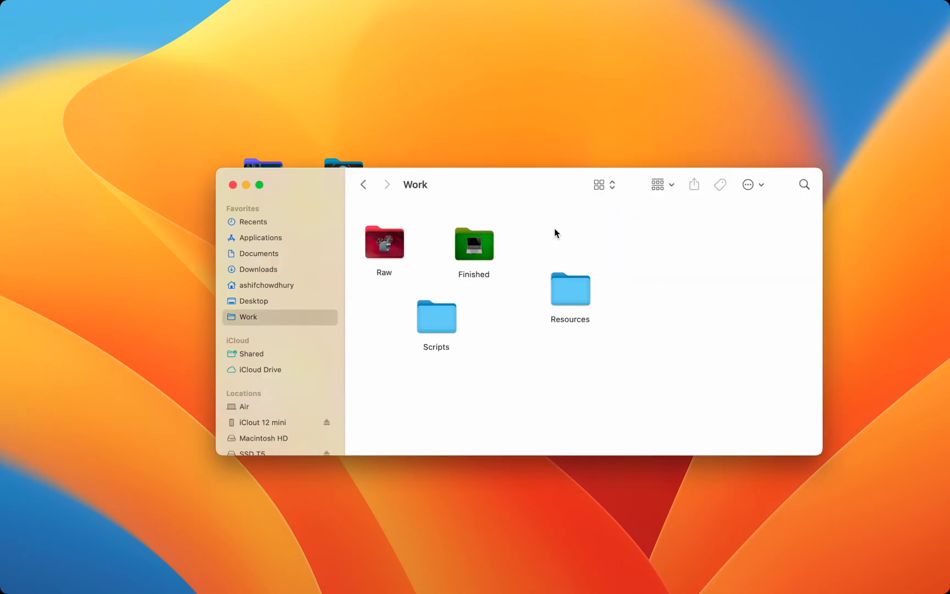
double_click(385, 244)
double_click(699, 237)
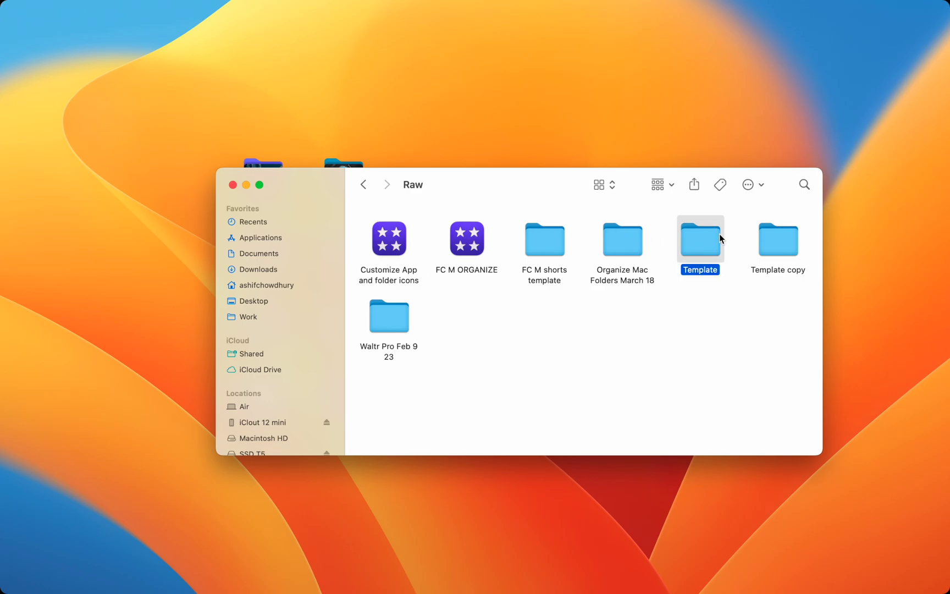
left_click_drag(384, 284, 696, 230)
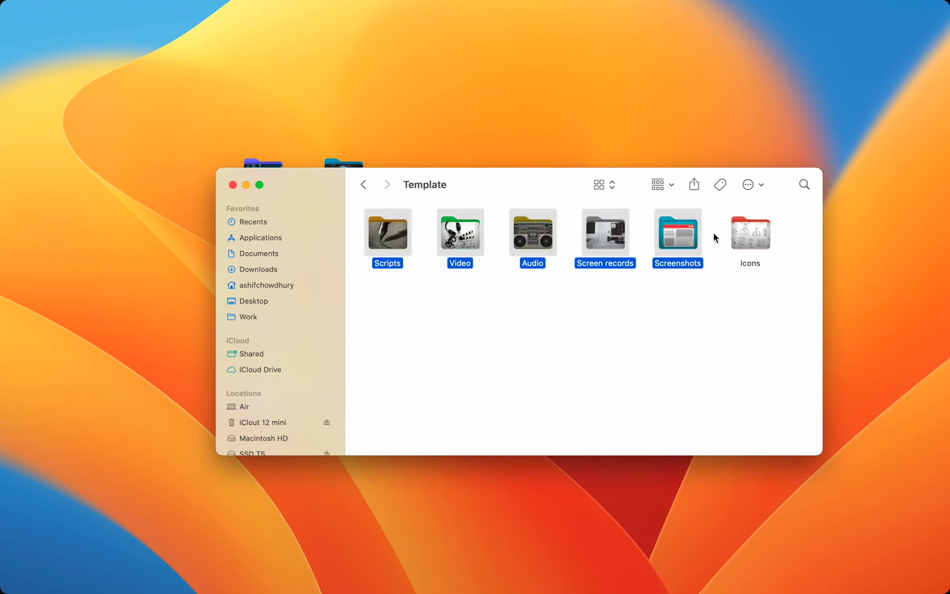
left_click(715, 325)
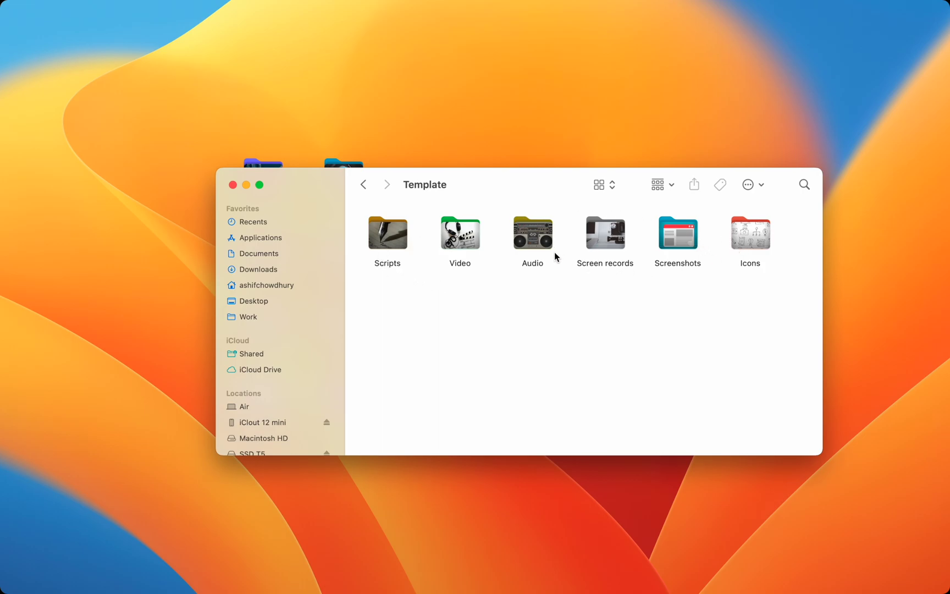
Step: Open Template's Video folder, review Audio, Screen records and Screenshots, then return to Raw
double_click(476, 238)
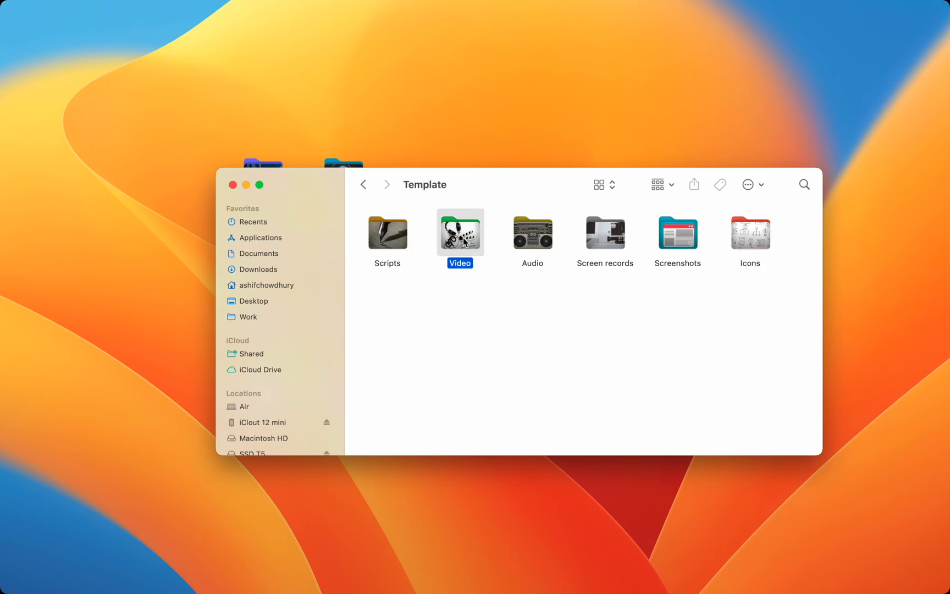
left_click(363, 187)
left_click(544, 242)
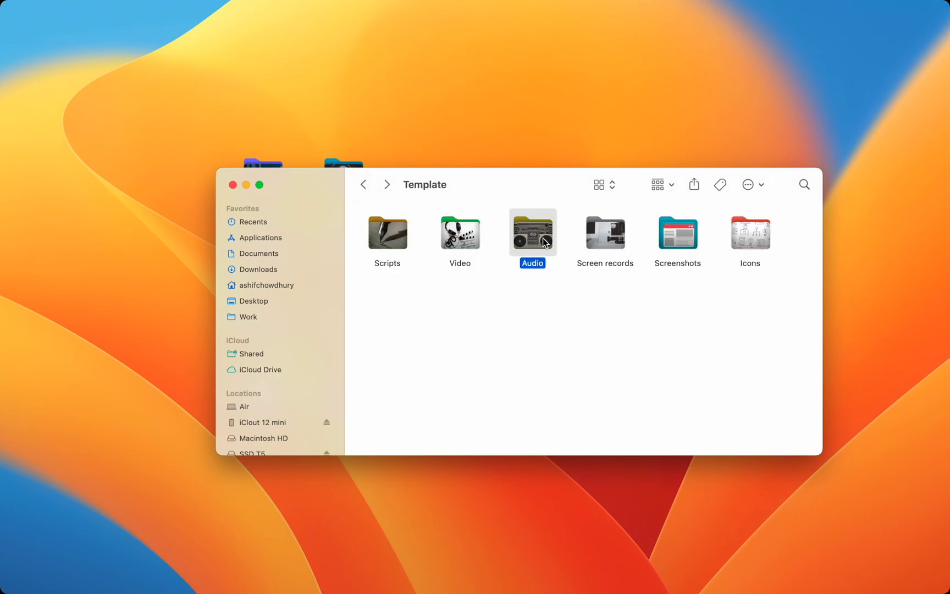
left_click(621, 235)
left_click(682, 235)
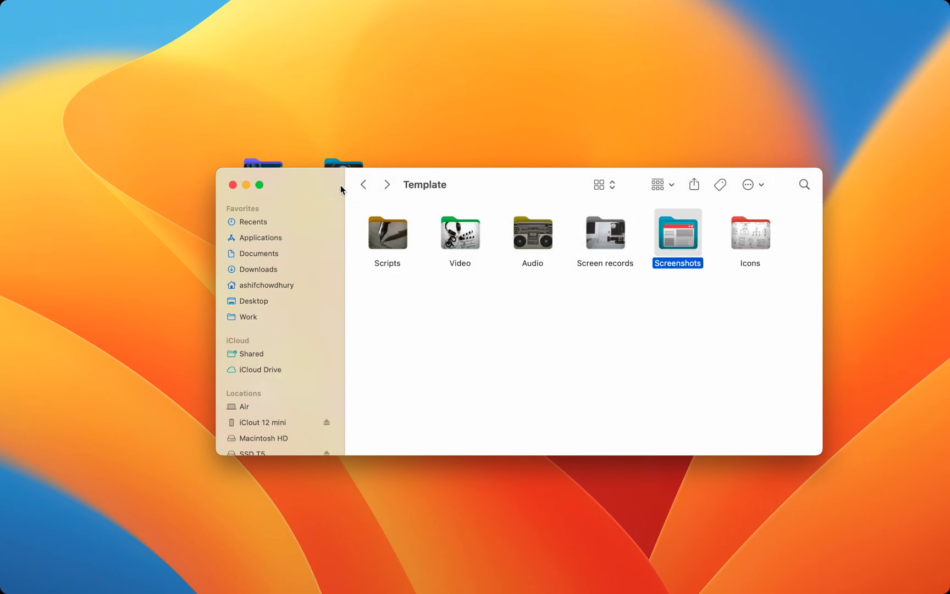
left_click(362, 185)
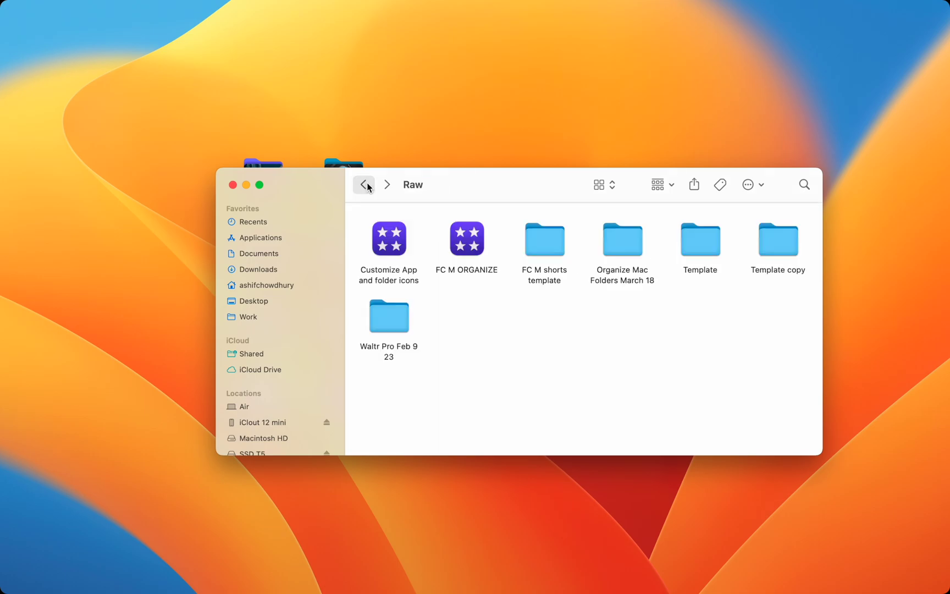
Step: Duplicate Template copy with Cmd+D and open Template copy 2 to view its subfolders
left_click(781, 252)
key("super+d")
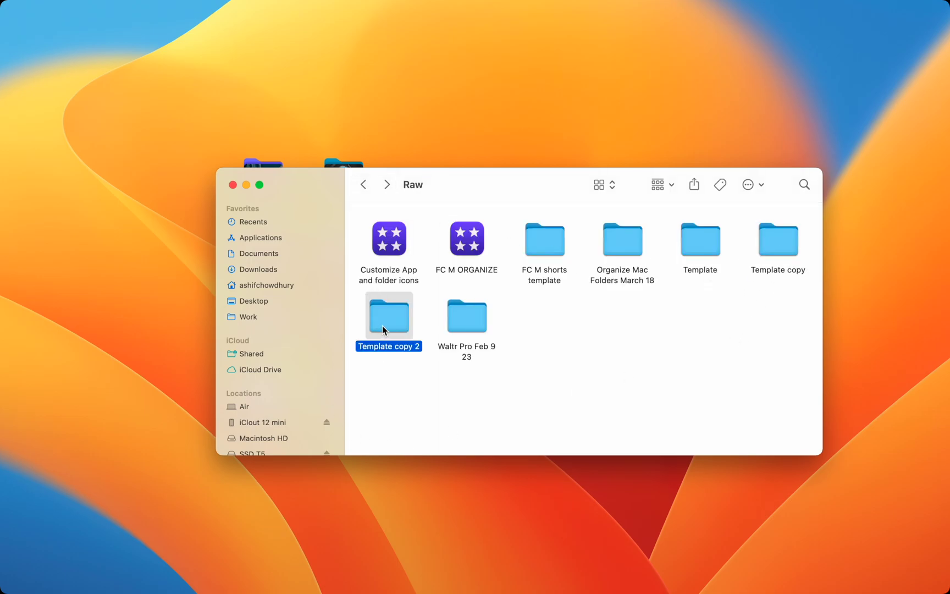
double_click(387, 324)
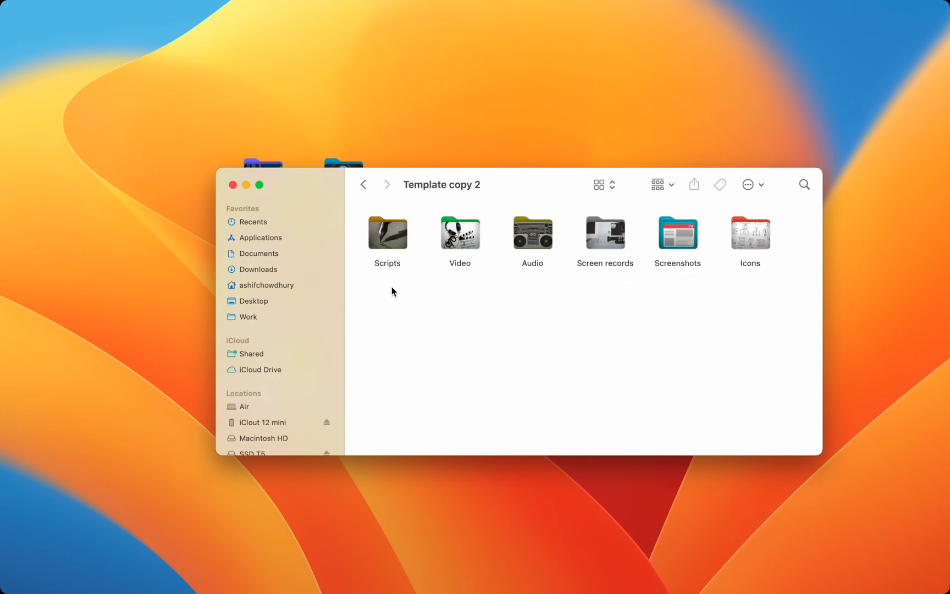
left_click_drag(392, 290, 714, 246)
left_click(669, 330)
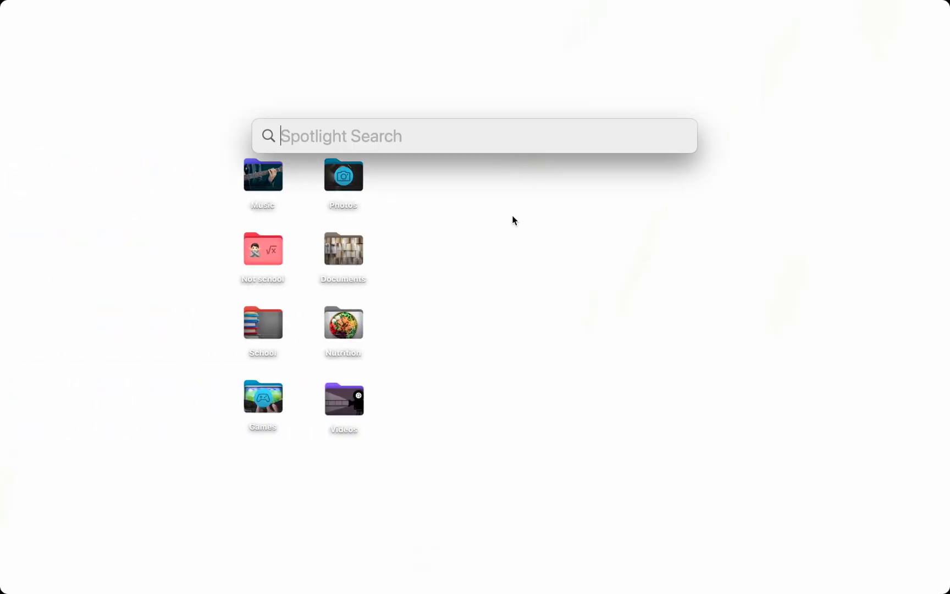
Step: Launch PicFindr, set the red and yellow gerbera photo as wallpaper, then hide PicFindr
type("picfindr")
key("Return")
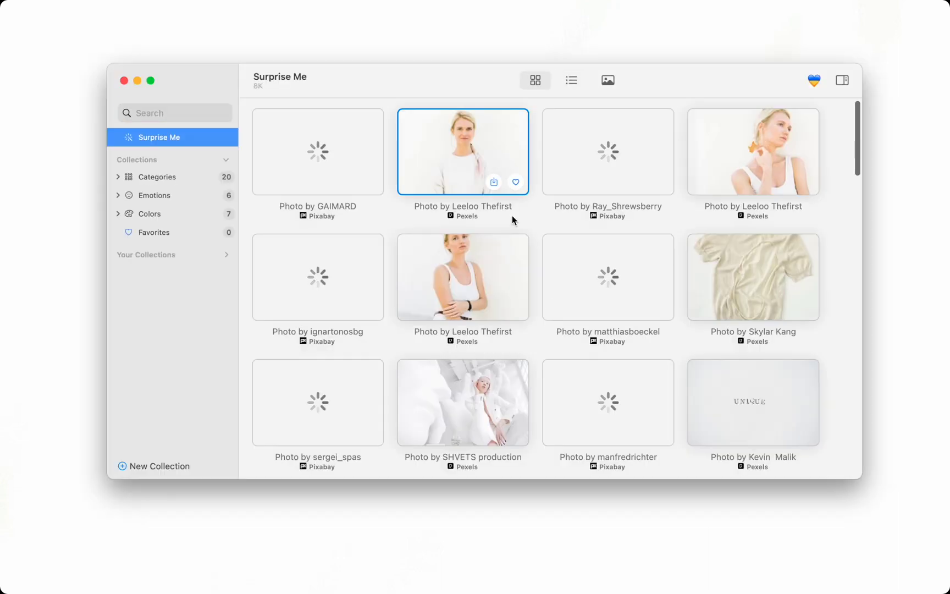
left_click(569, 156)
left_click(772, 453)
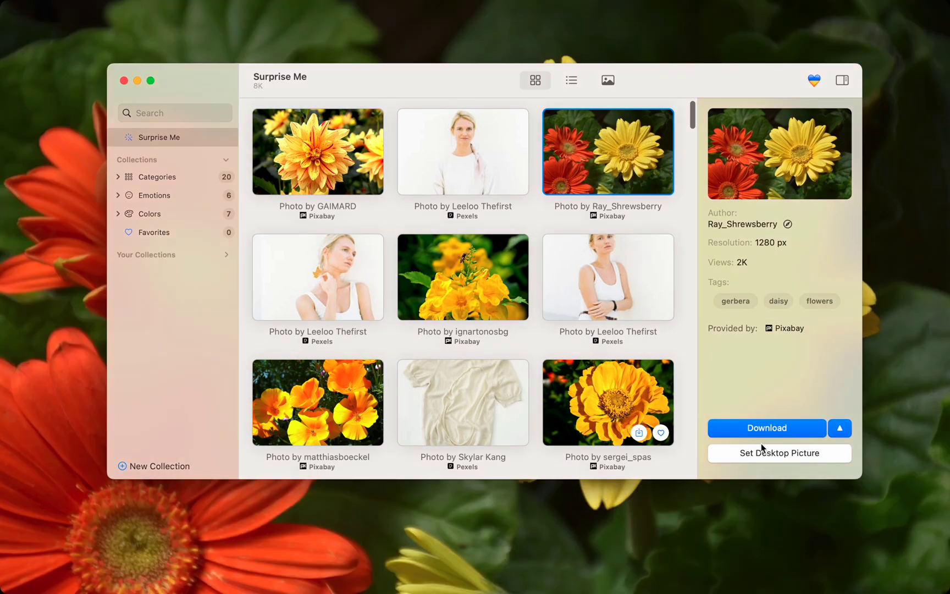
key("super+h")
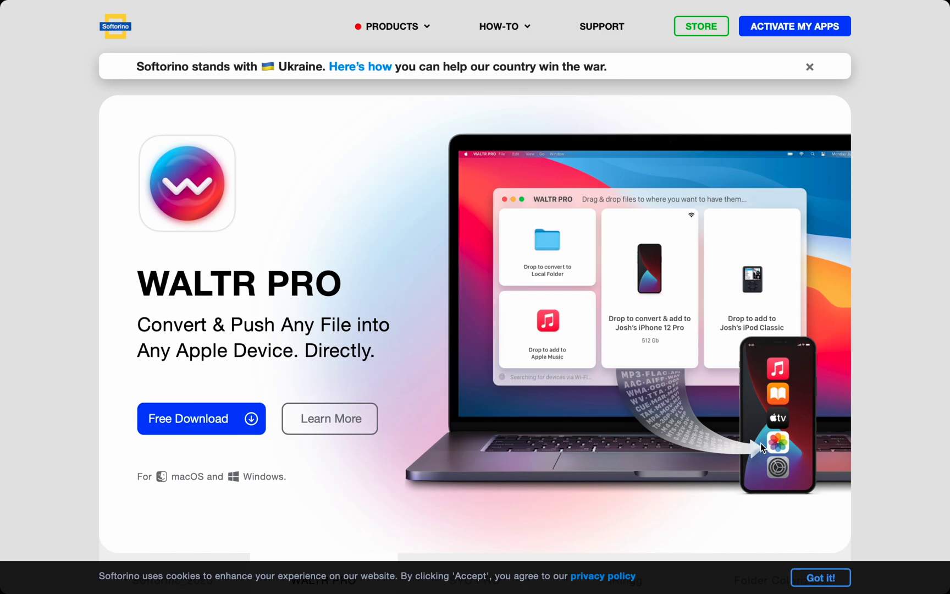
Step: Go to the Folder Colorizer for Mac product page from PRODUCTS and start its free download
mouse_move(412, 32)
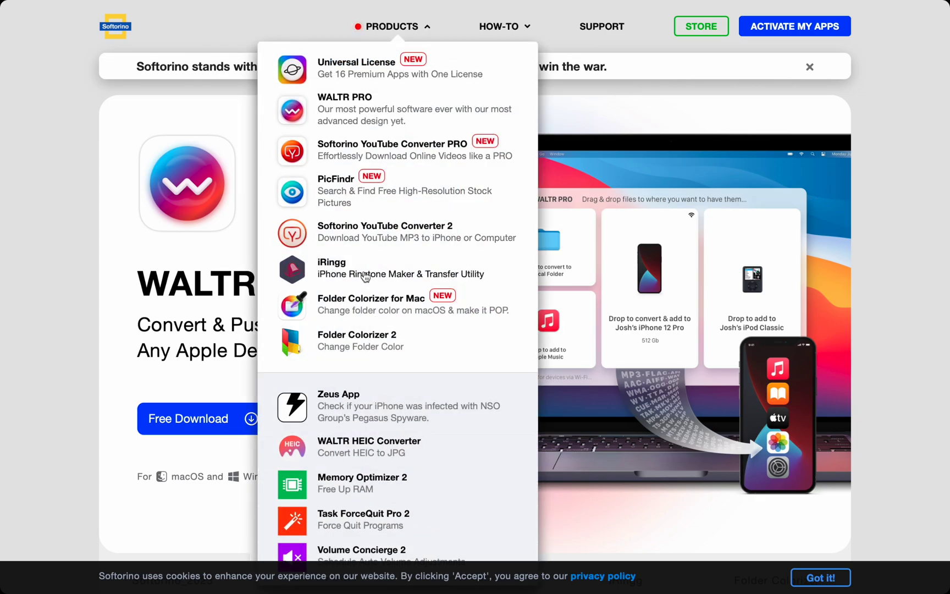
left_click(370, 306)
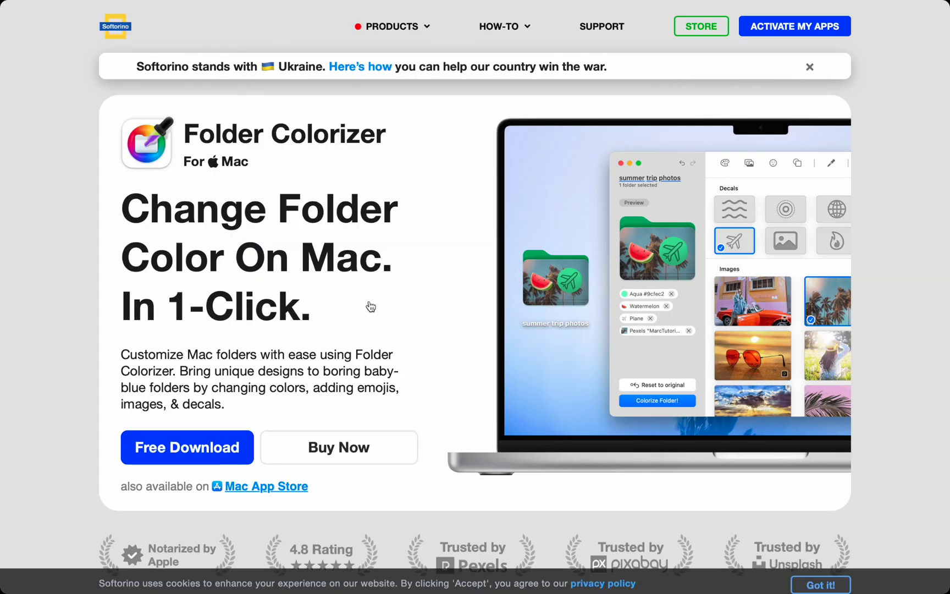
left_click(184, 452)
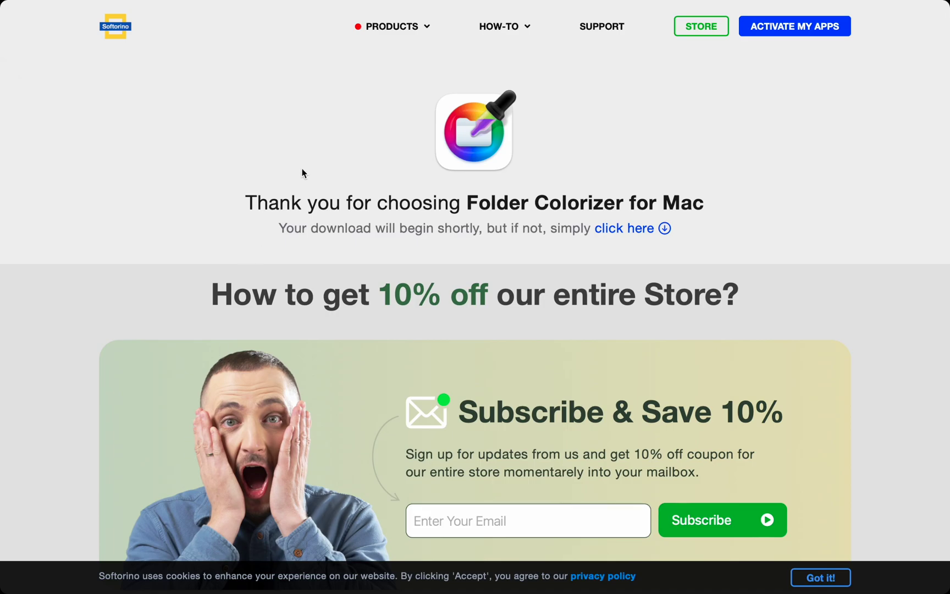
Step: Browse the WALTR PRO product page, then go to the Universal License page via PRODUCTS
mouse_move(392, 28)
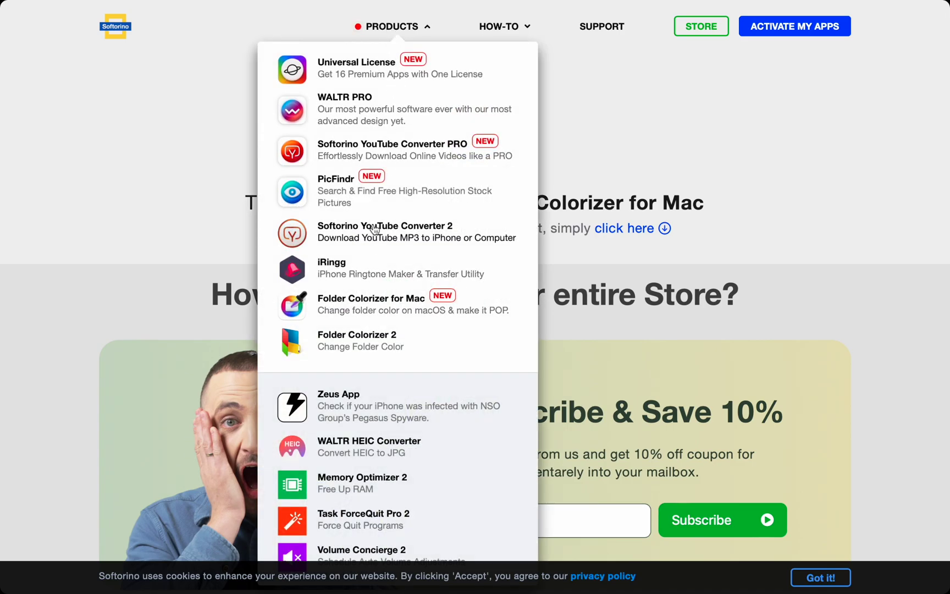
left_click(393, 112)
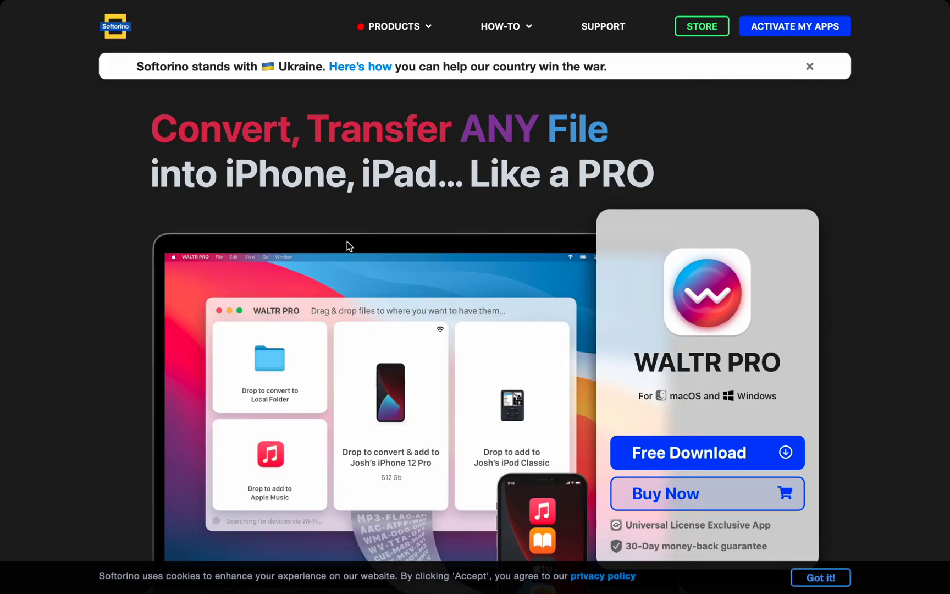
scroll(346, 243, "down", 8)
scroll(346, 245, "up", 10)
left_click(392, 26)
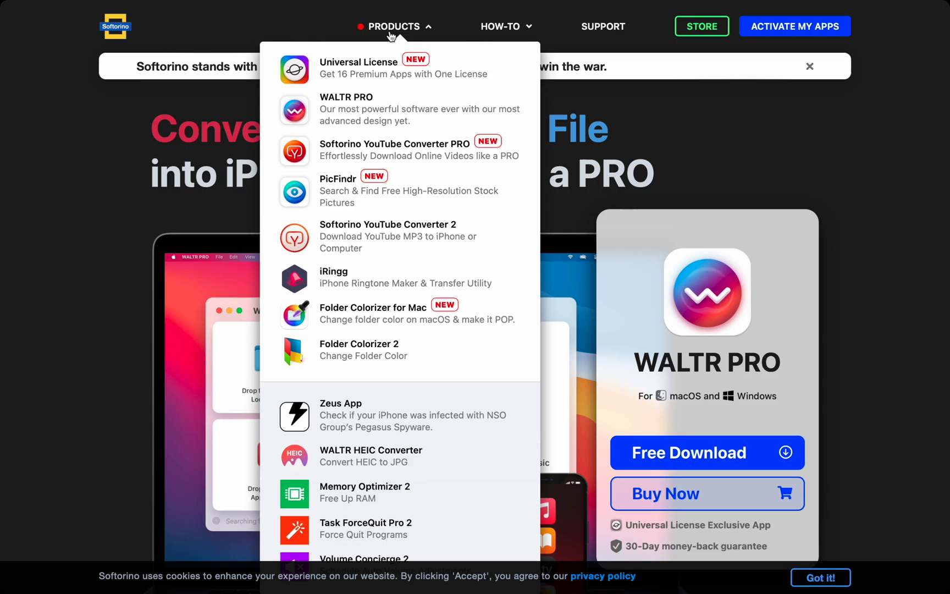
left_click(378, 68)
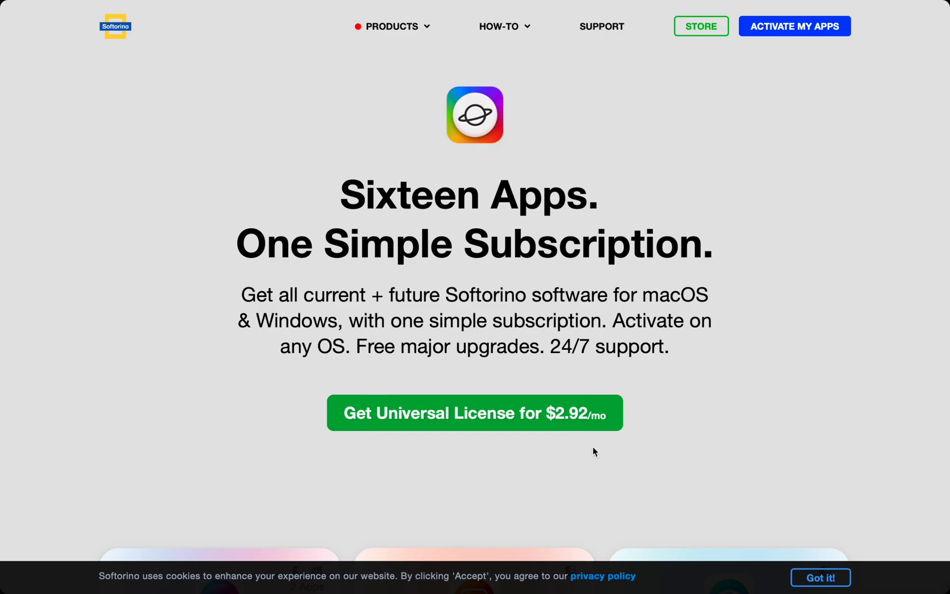
scroll(593, 451, "down", 5)
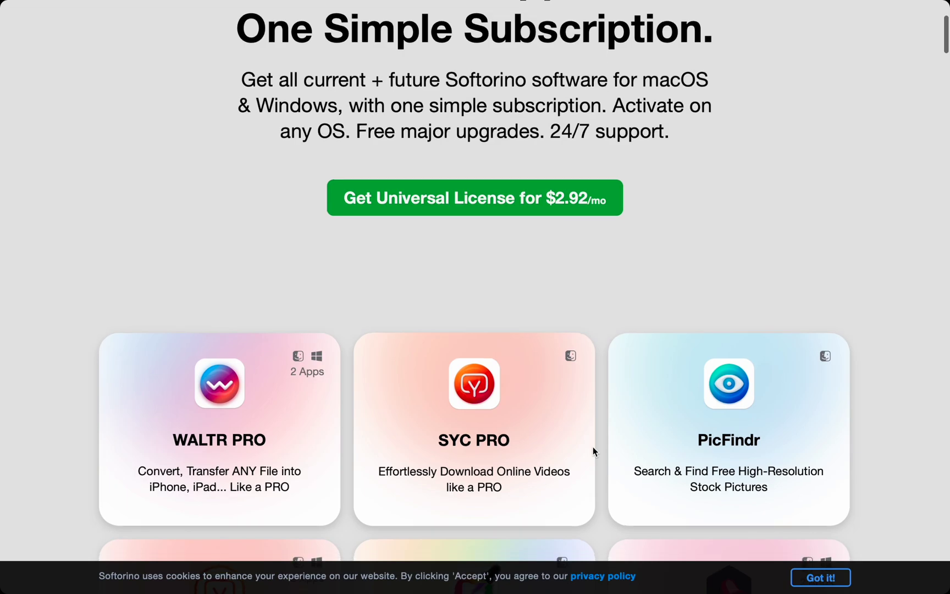
scroll(593, 448, "down", 5)
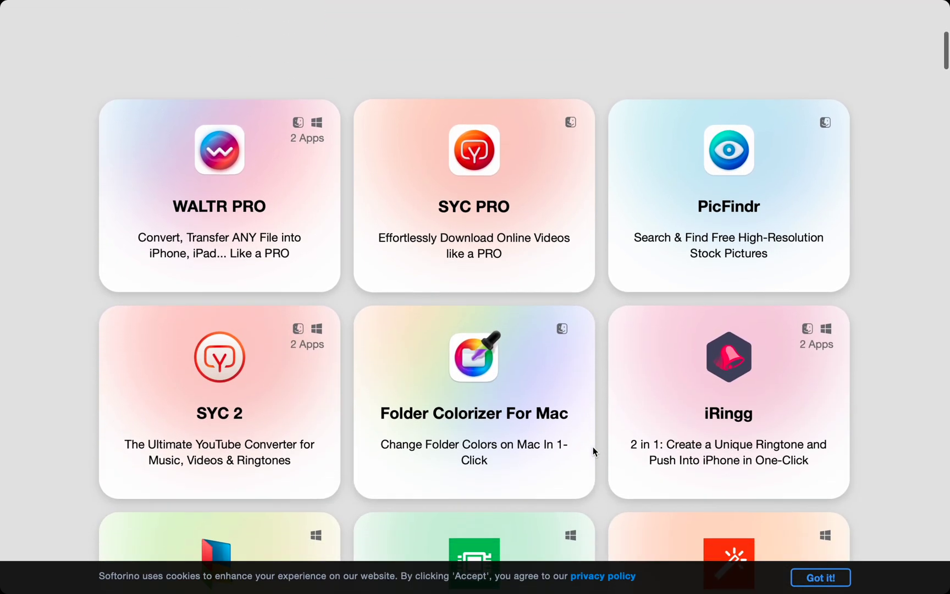
scroll(593, 451, "down", 3)
scroll(594, 452, "down", 5)
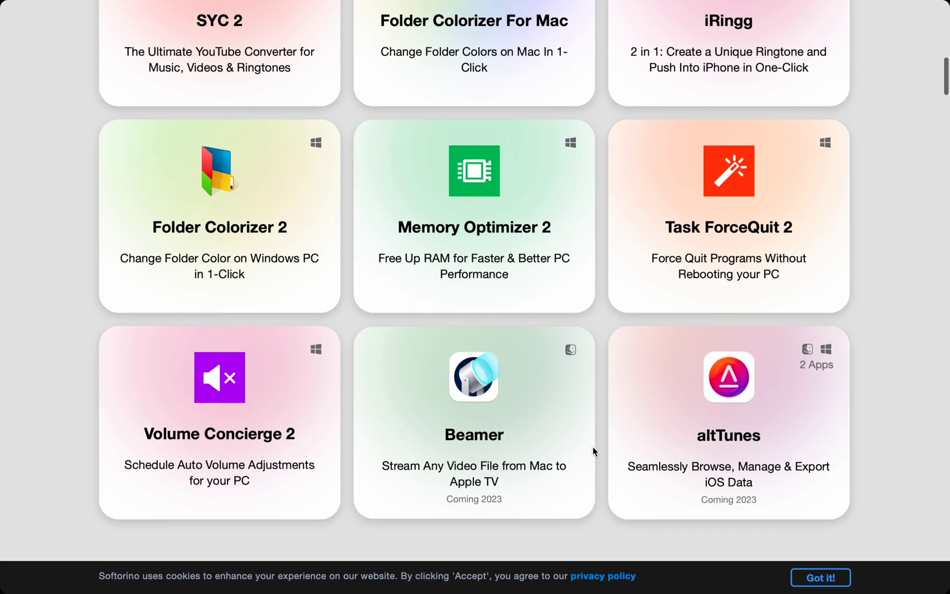
scroll(724, 421, "up", 8)
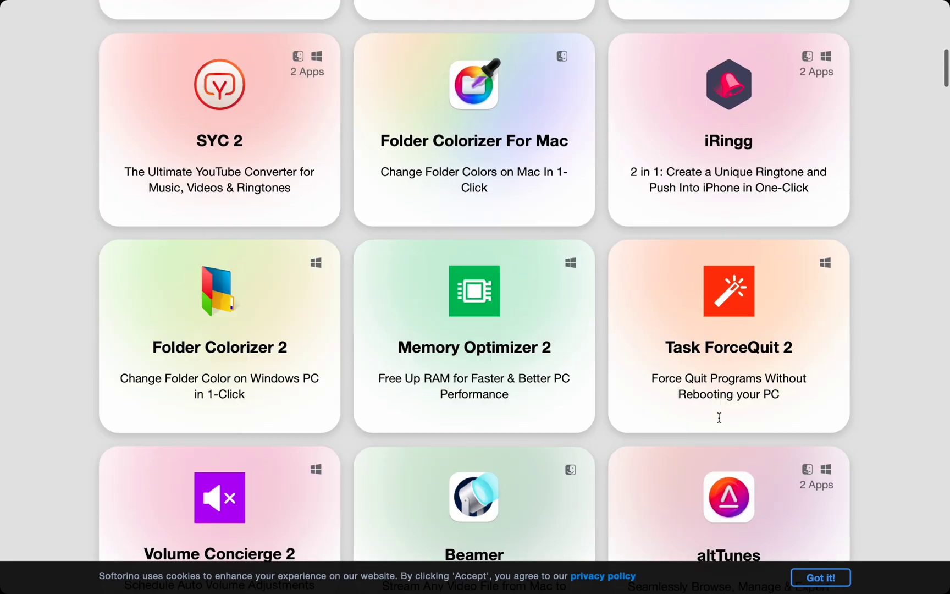
scroll(721, 421, "down", 2)
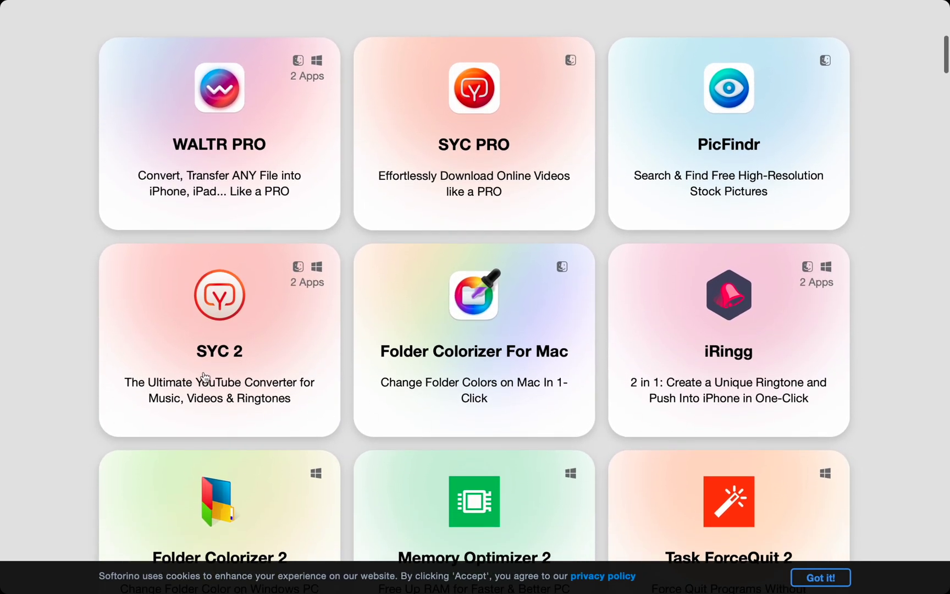